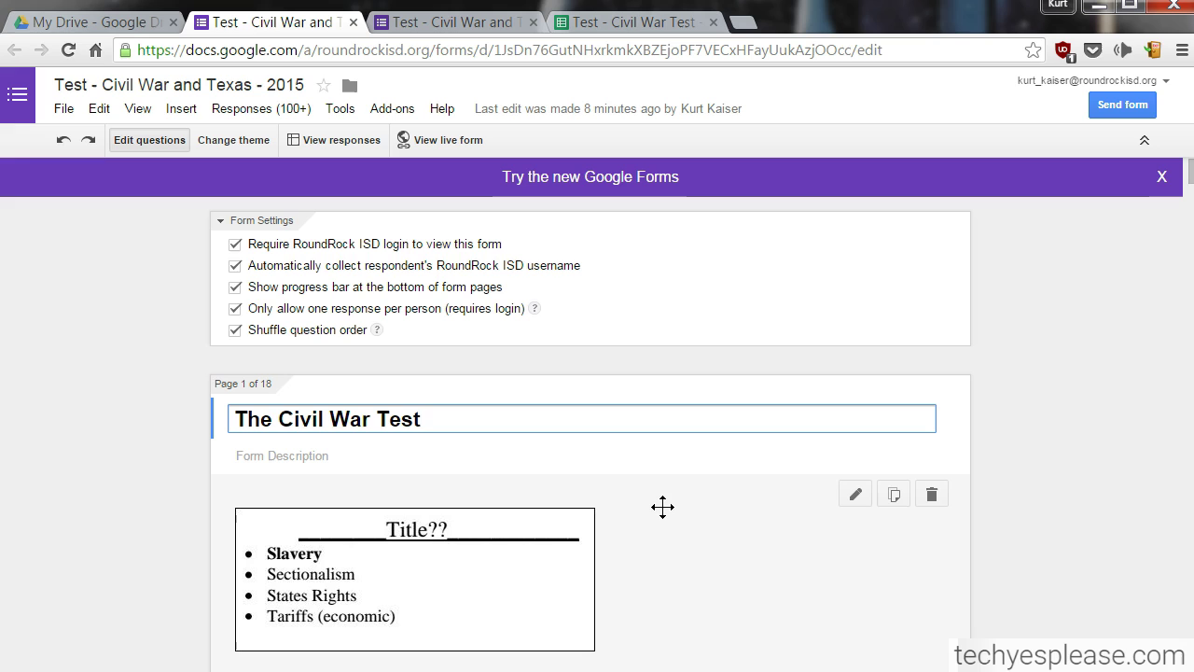
- Examine the settings, pages and questions of the Civil War Test form in the form editor
click(640, 496)
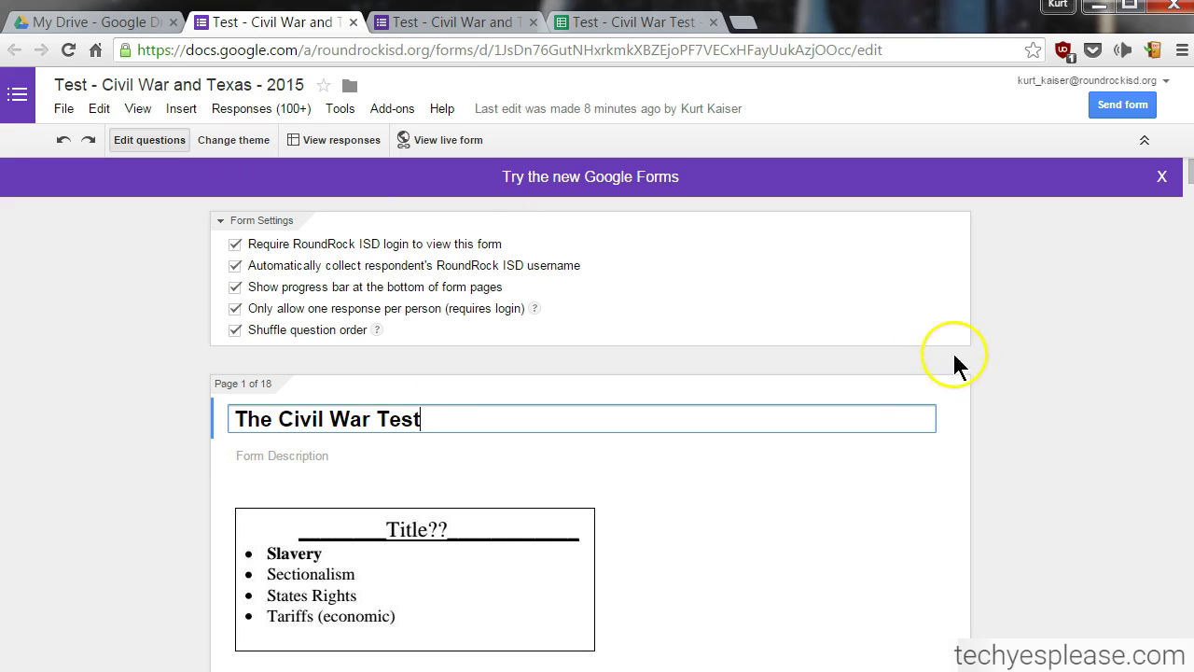
click(1001, 327)
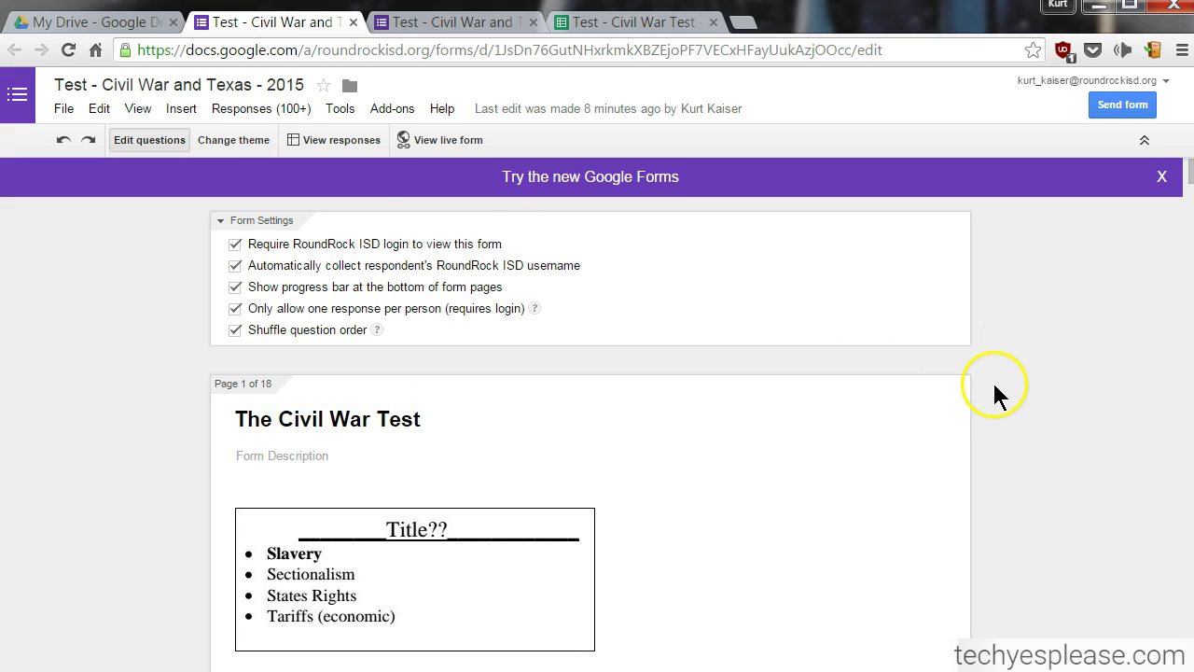
scroll(993, 380, down, 6)
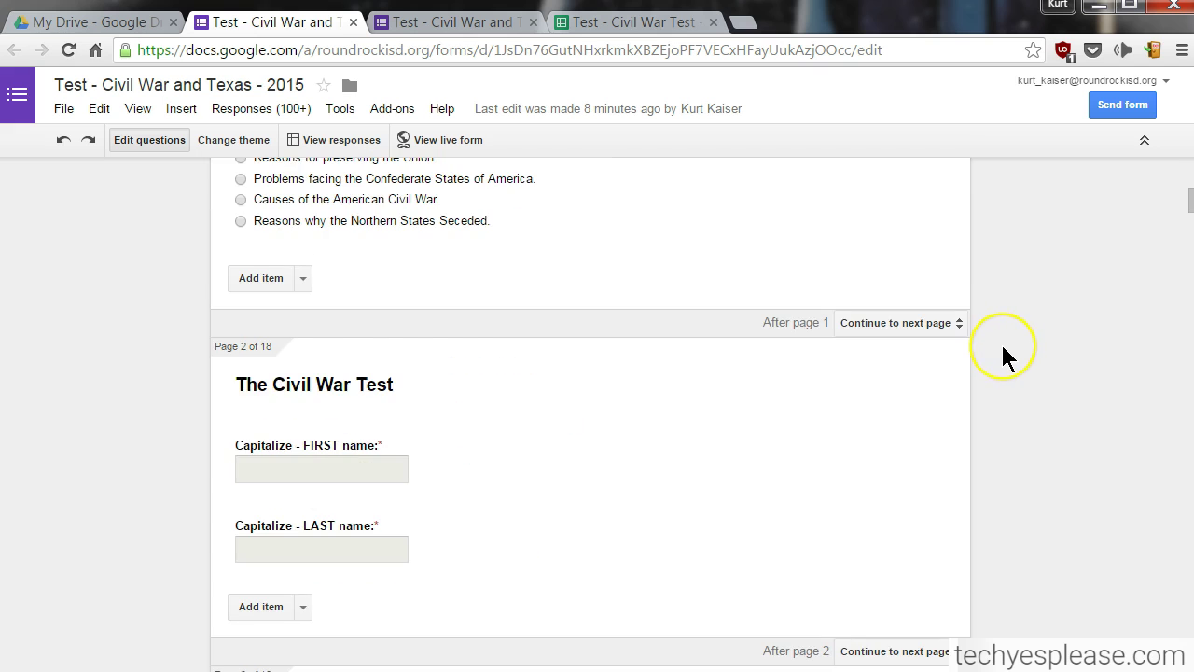
scroll(1003, 347, up, 6)
scroll(1006, 359, down, 6)
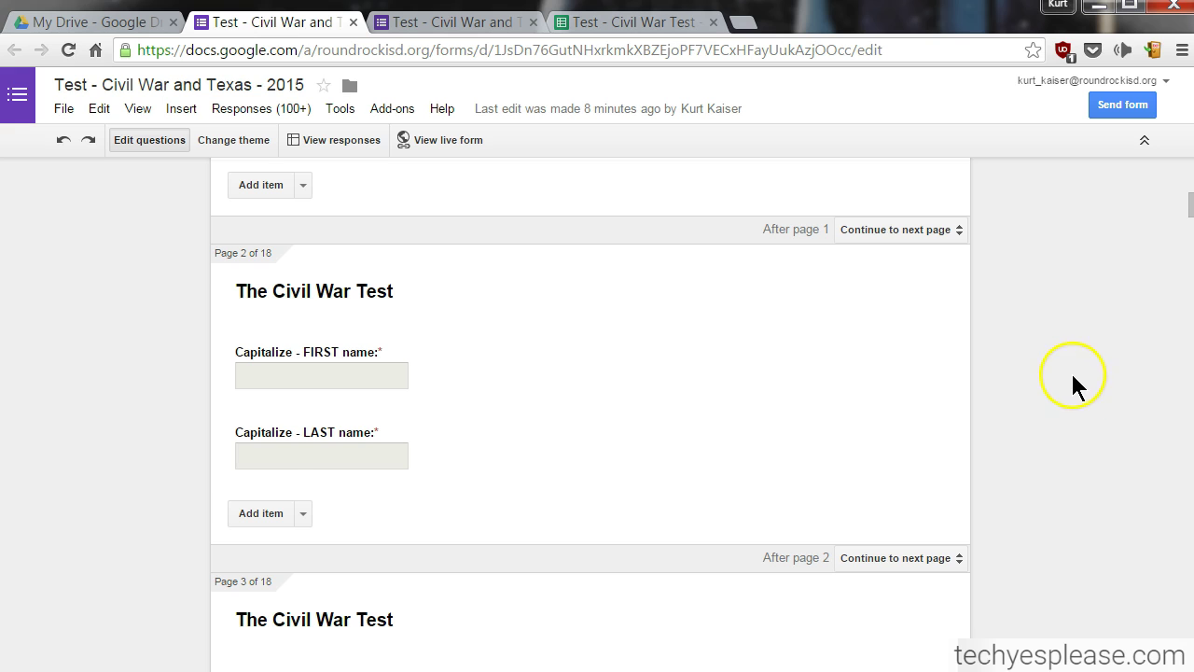
scroll(1071, 382, down, 1)
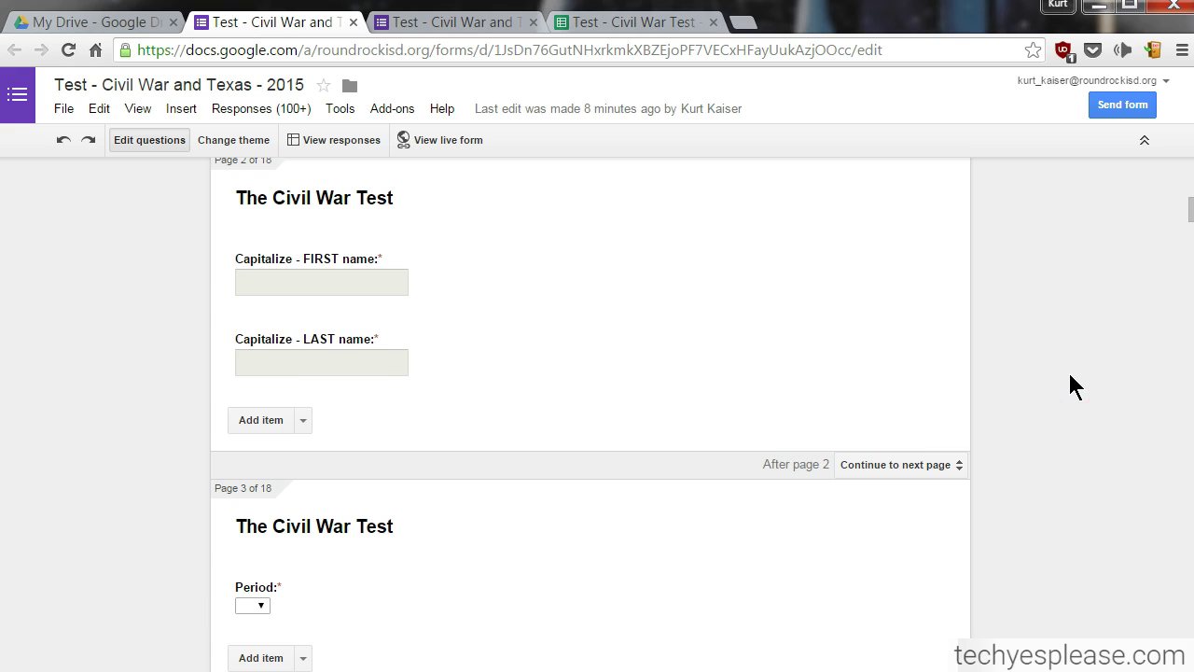
scroll(1073, 386, down, 6)
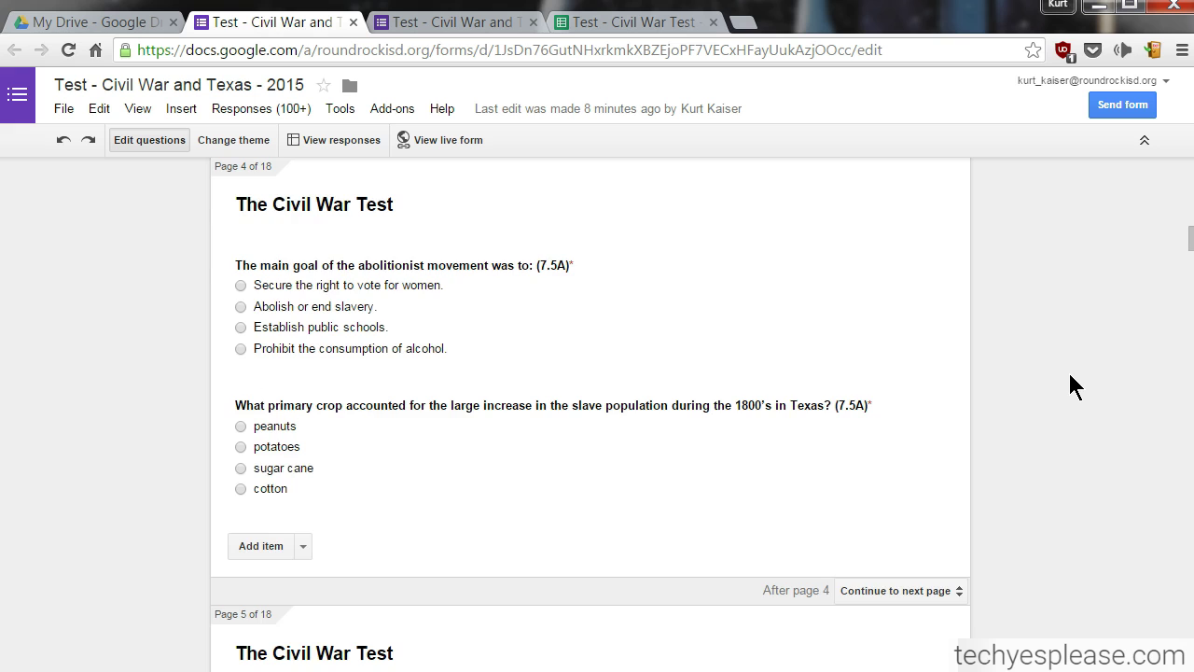
scroll(1070, 362, down, 8)
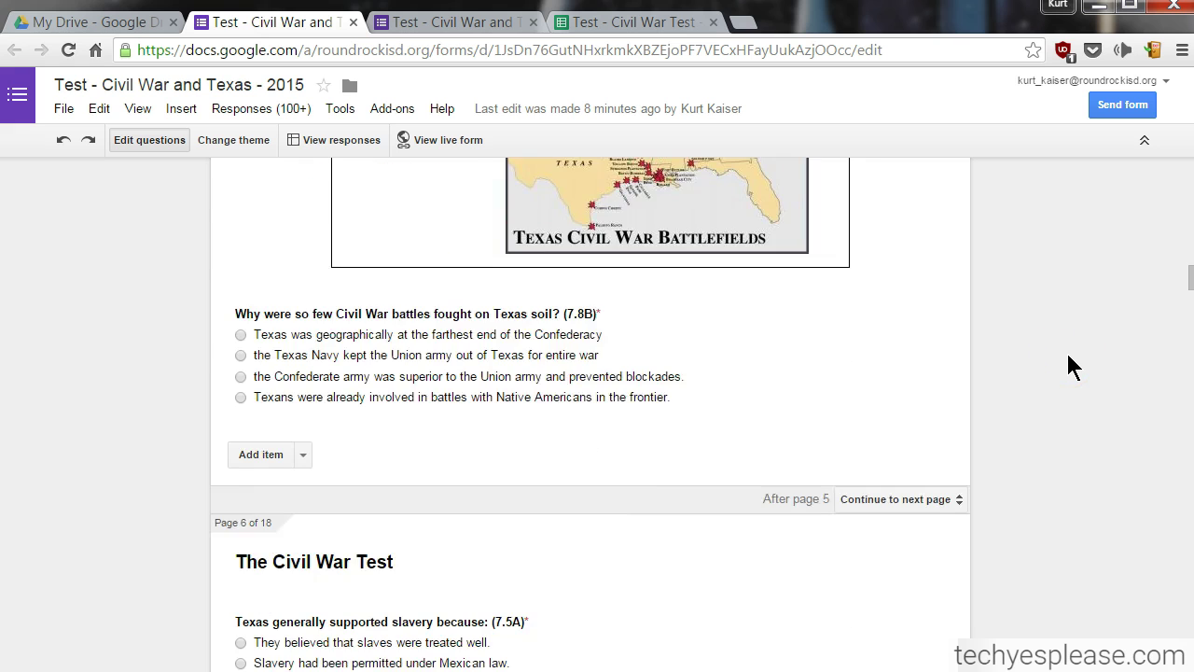
scroll(1069, 356, up, 20)
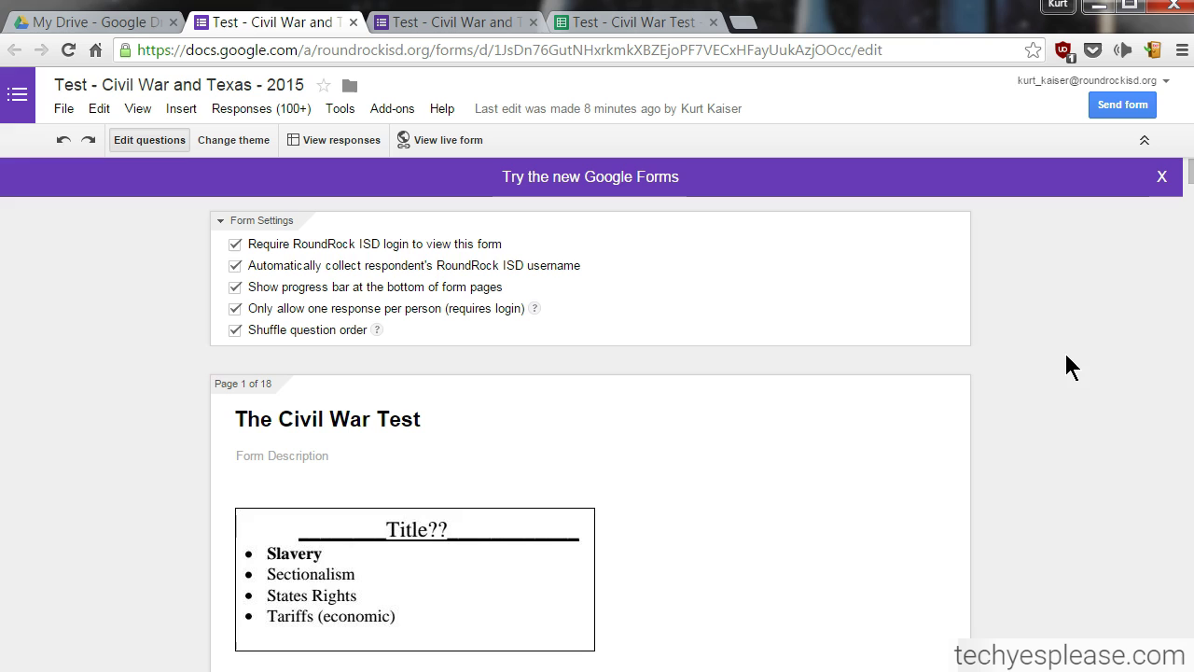
click(1075, 346)
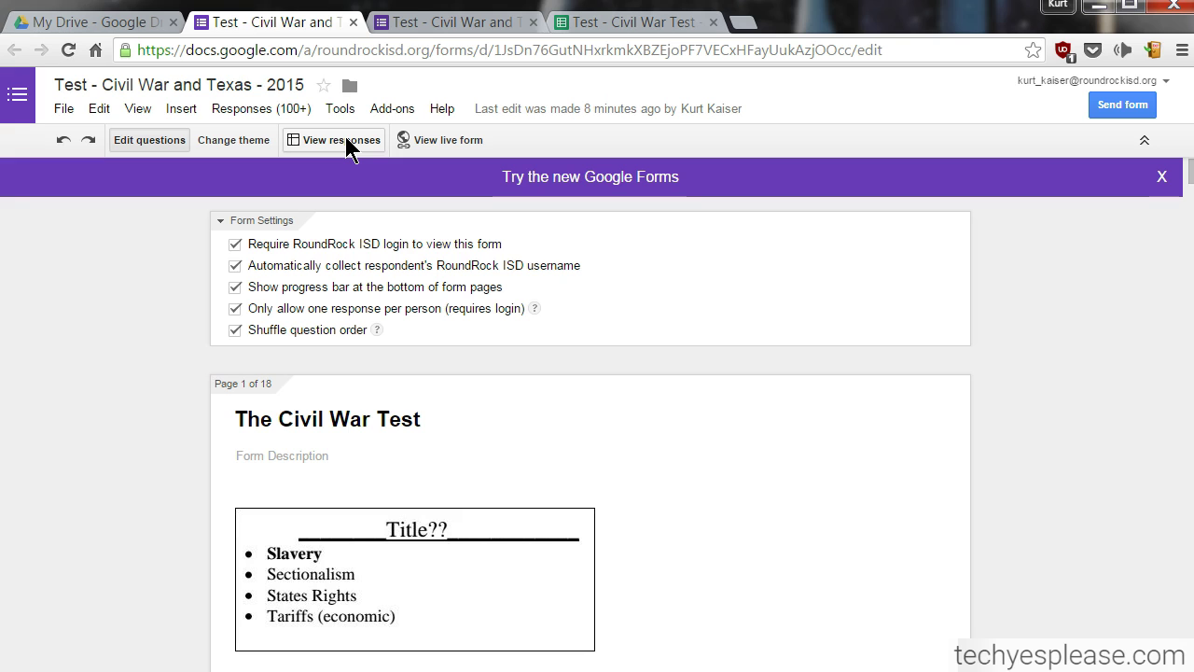
- View the test's response summary in the new Google Forms version and open the Test - Civil War Test response spreadsheet in Google Sheets
click(400, 26)
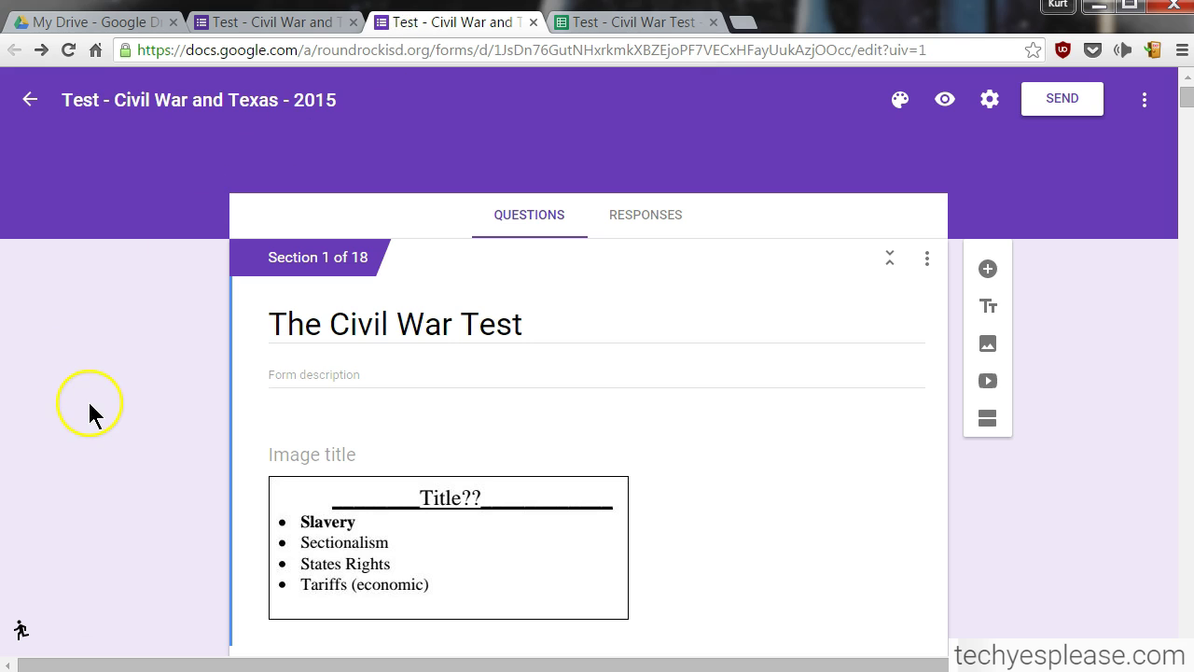
click(620, 221)
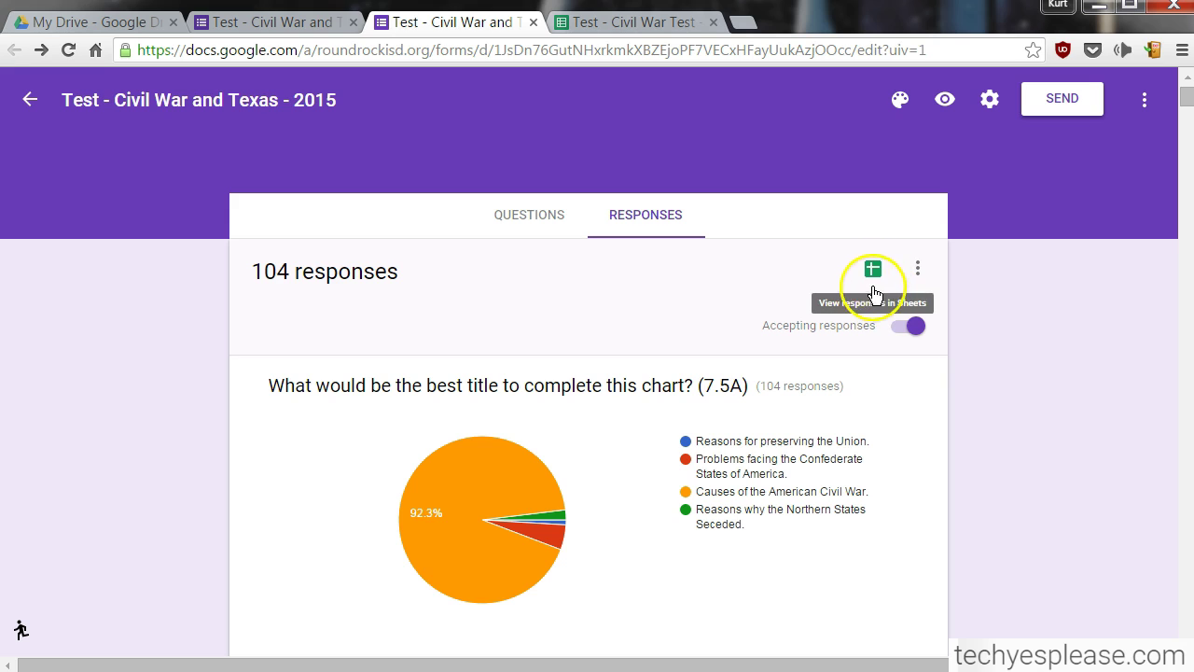
click(616, 28)
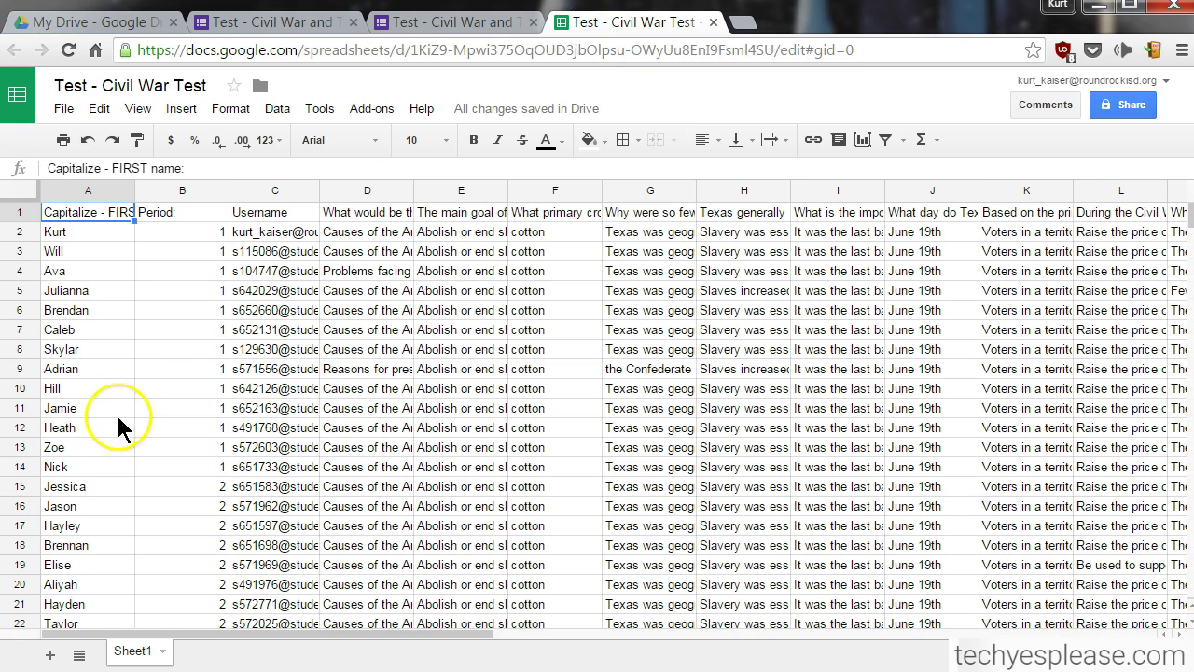
- Look through the submitted answers and select row 2, which holds the teacher's own submission
scroll(165, 399, down, 5)
scroll(165, 399, up, 5)
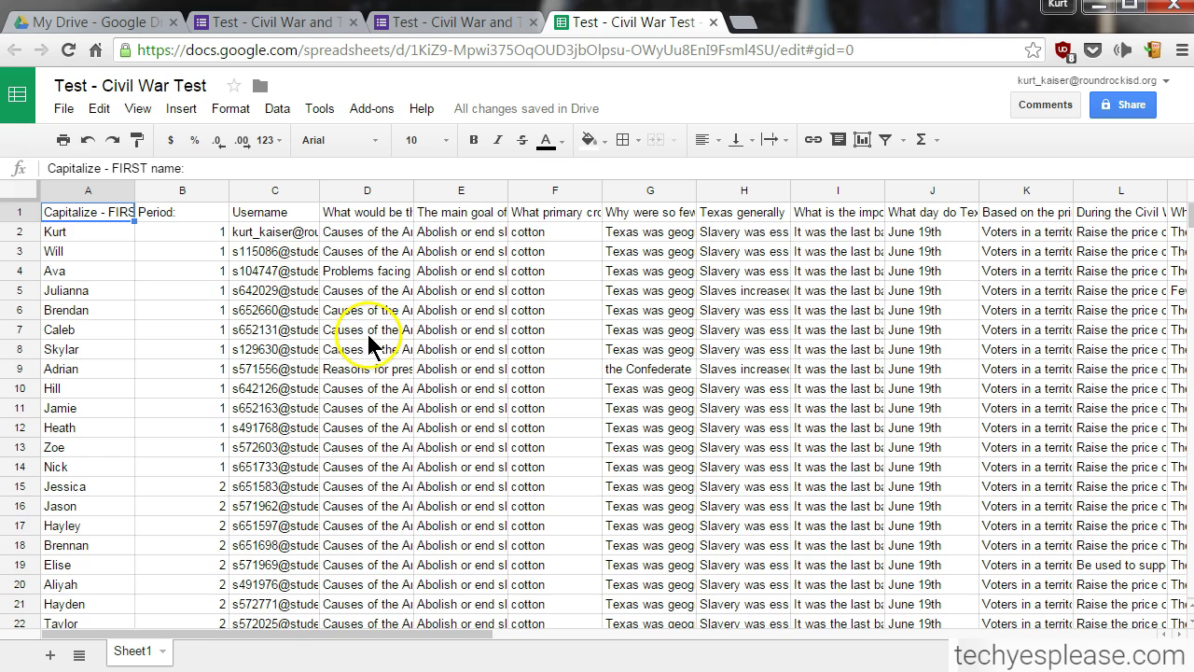
click(17, 231)
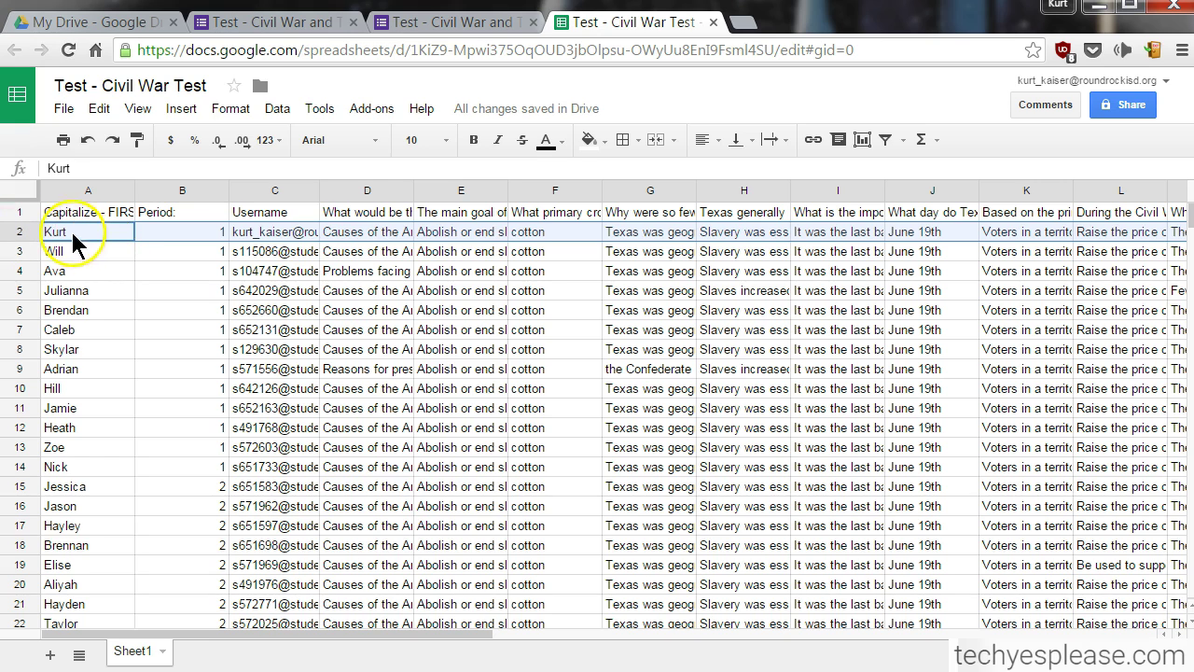
- Find the free Flubaroo add-on in the add-ons store and start installing it
click(373, 112)
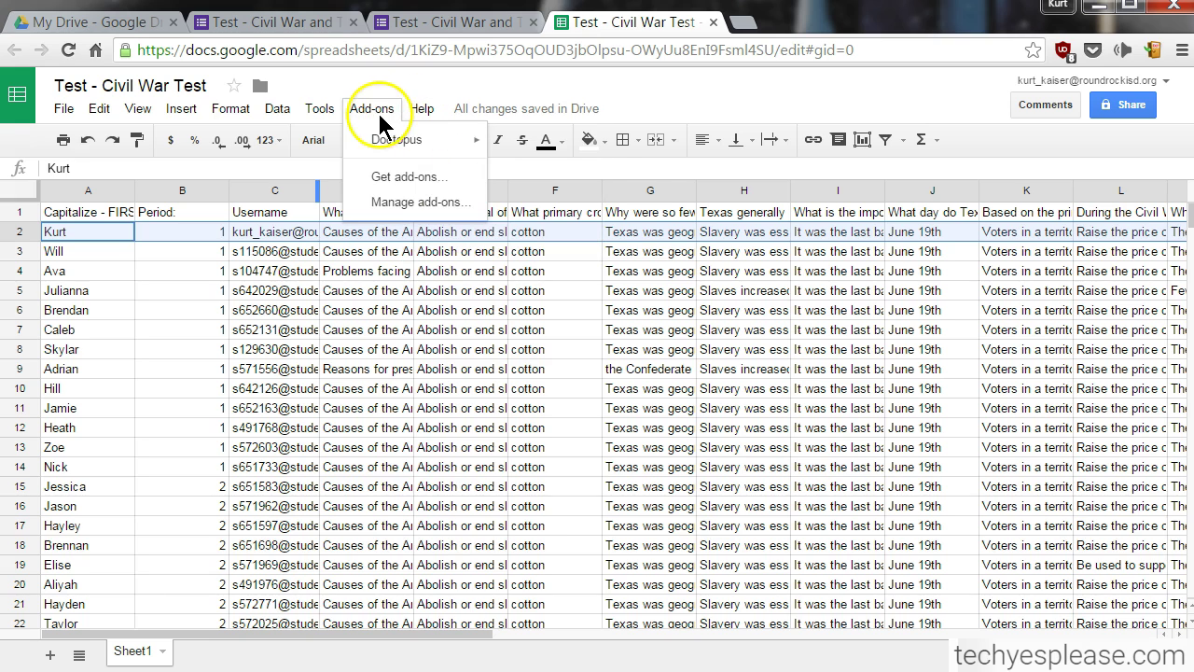
click(387, 175)
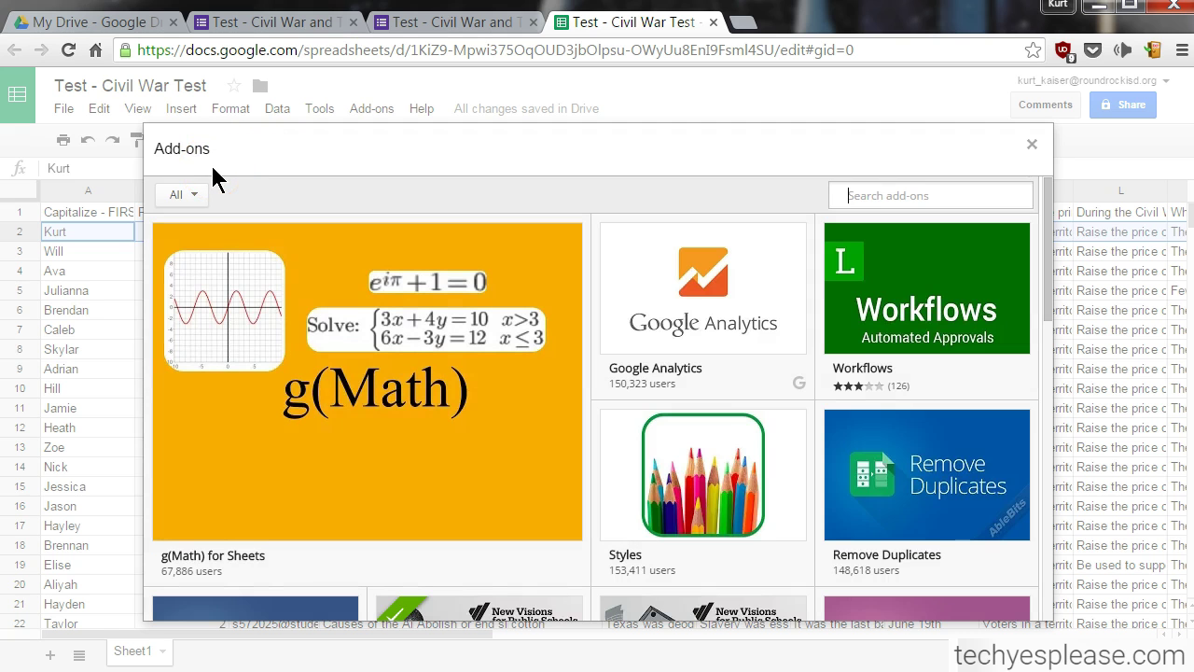
scroll(534, 505, down, 3)
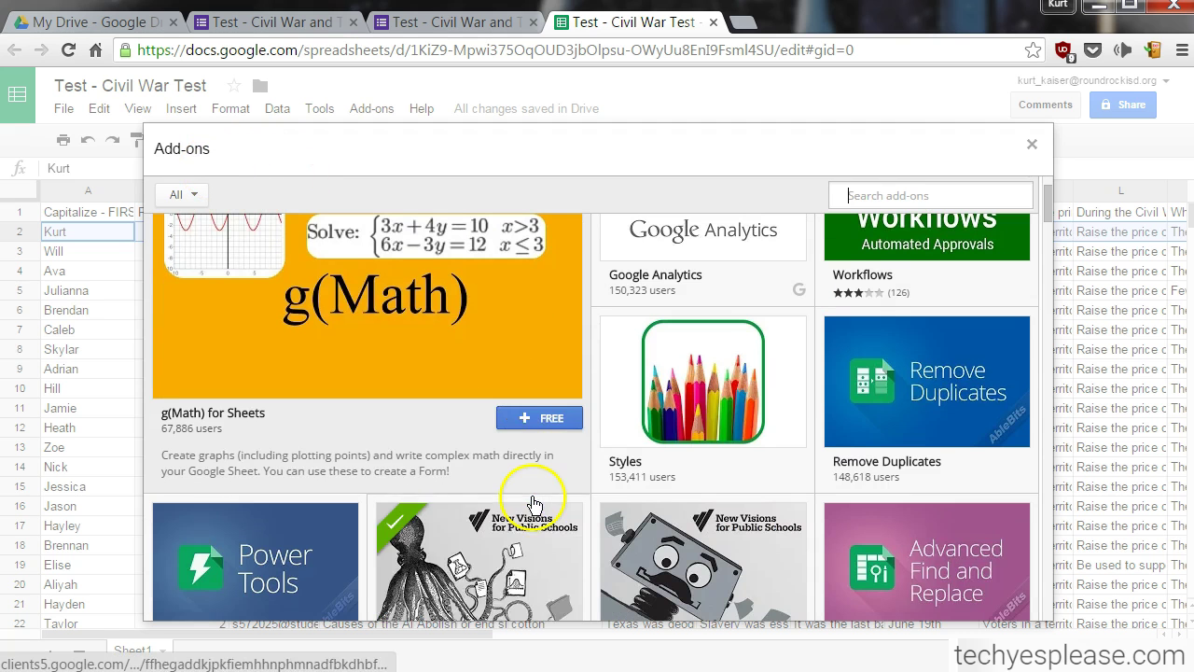
scroll(692, 460, down, 5)
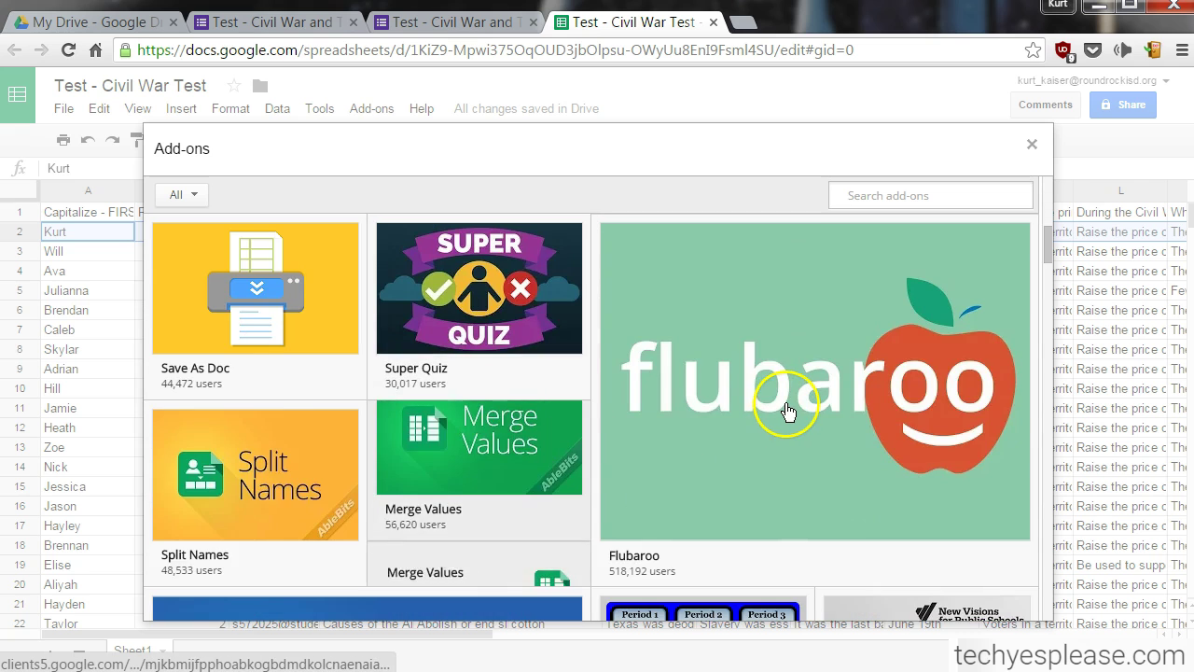
mouse_move(782, 406)
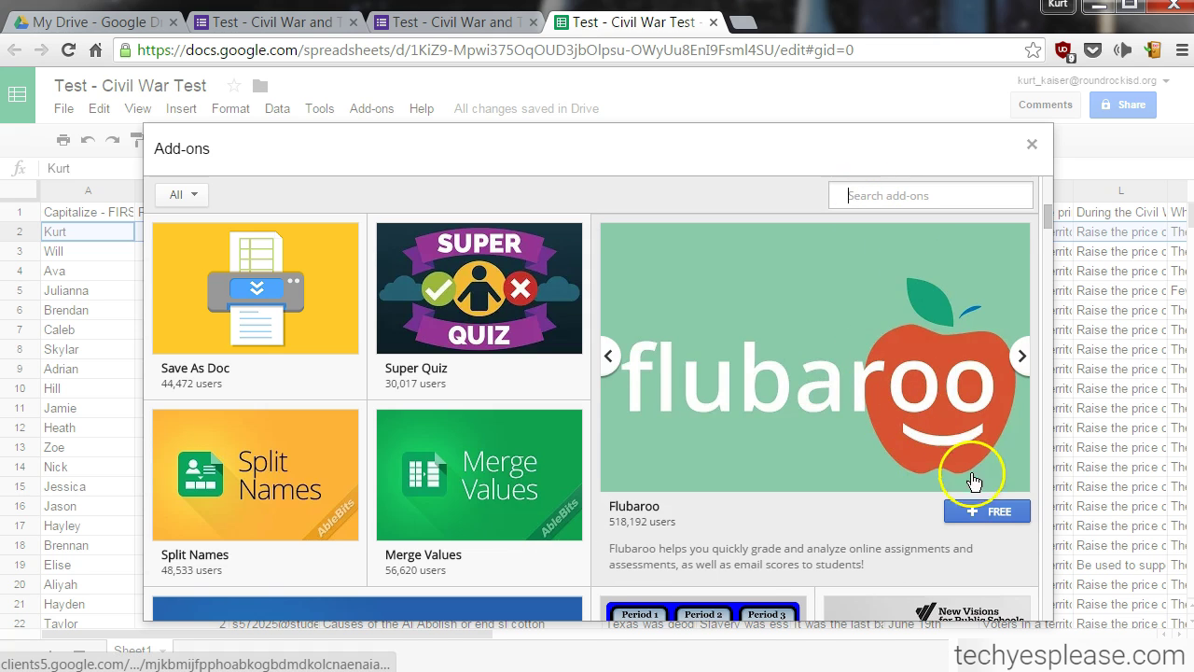
click(987, 511)
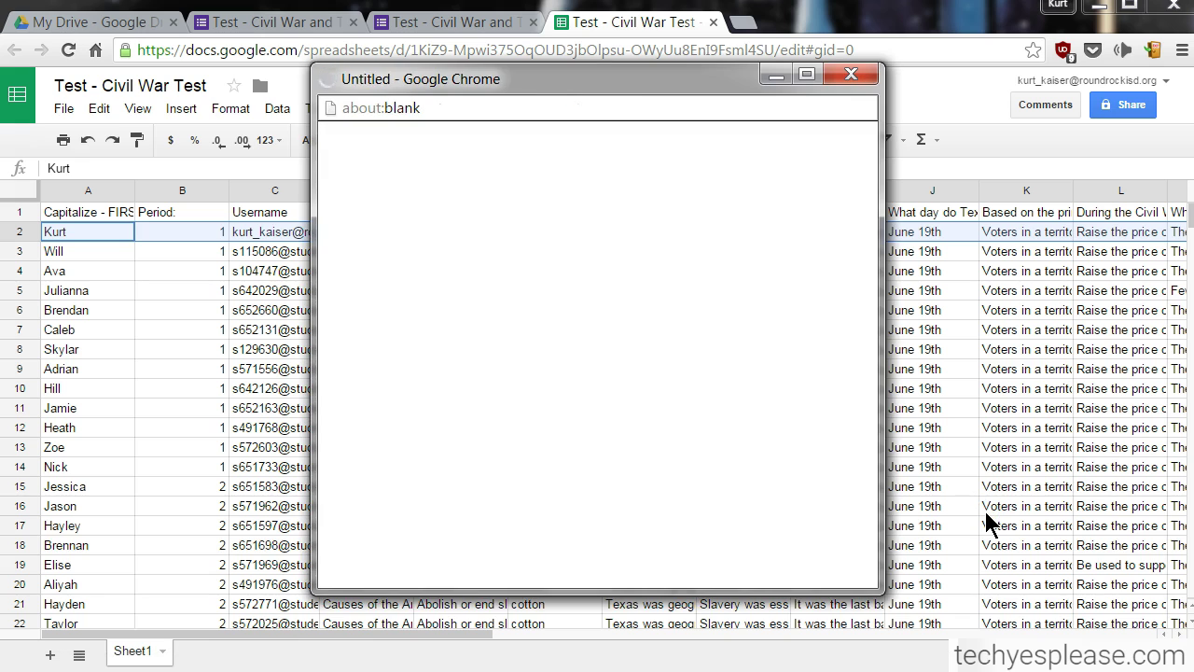
- Grant Flubaroo the requested account permissions and dismiss its introductory notice
scroll(578, 371, down, 5)
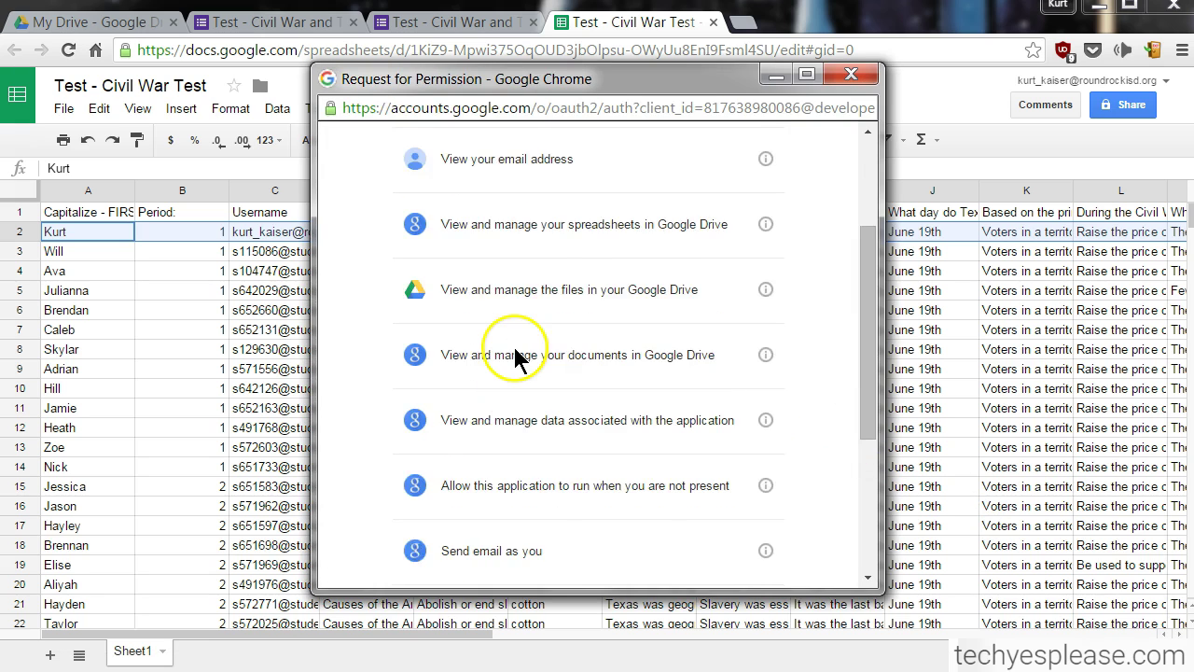
click(749, 547)
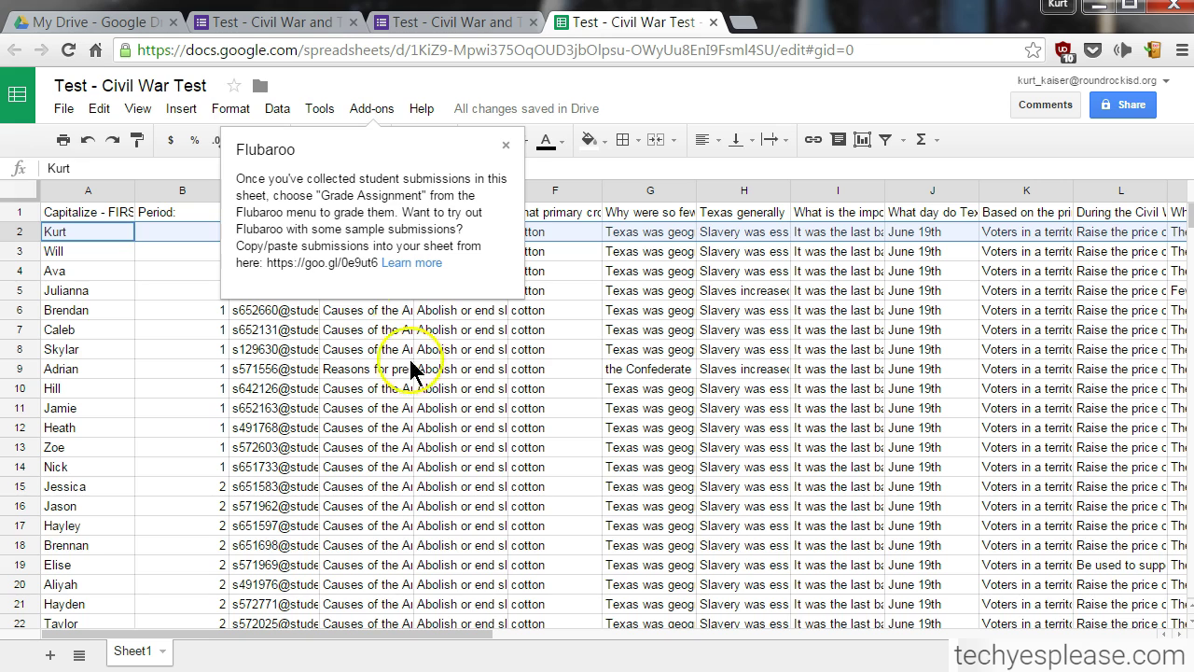
key(Up)
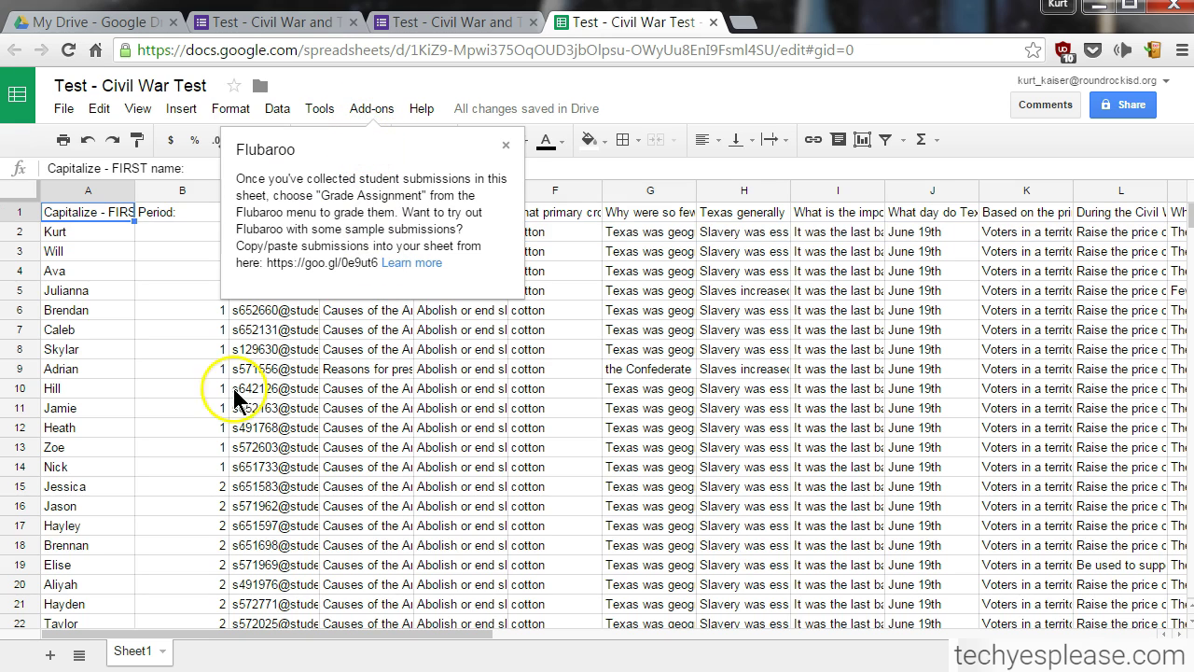
click(505, 144)
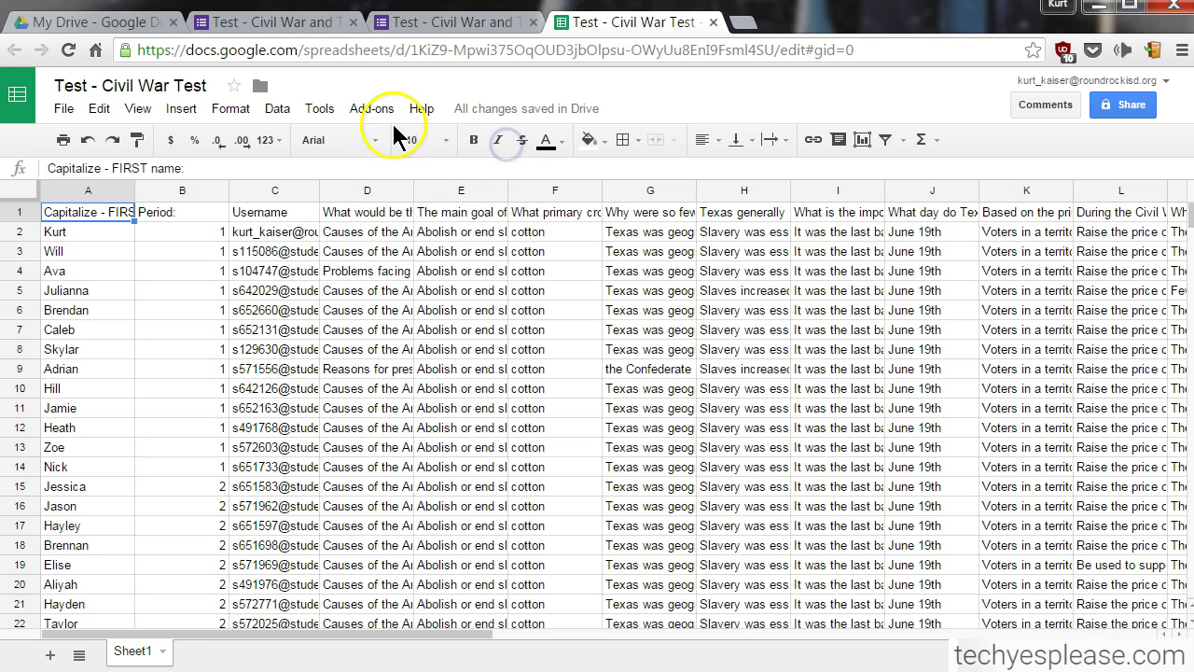
- Start grading the assignment with Flubaroo, check the grading options for the questions and accept the suggested settings
click(383, 110)
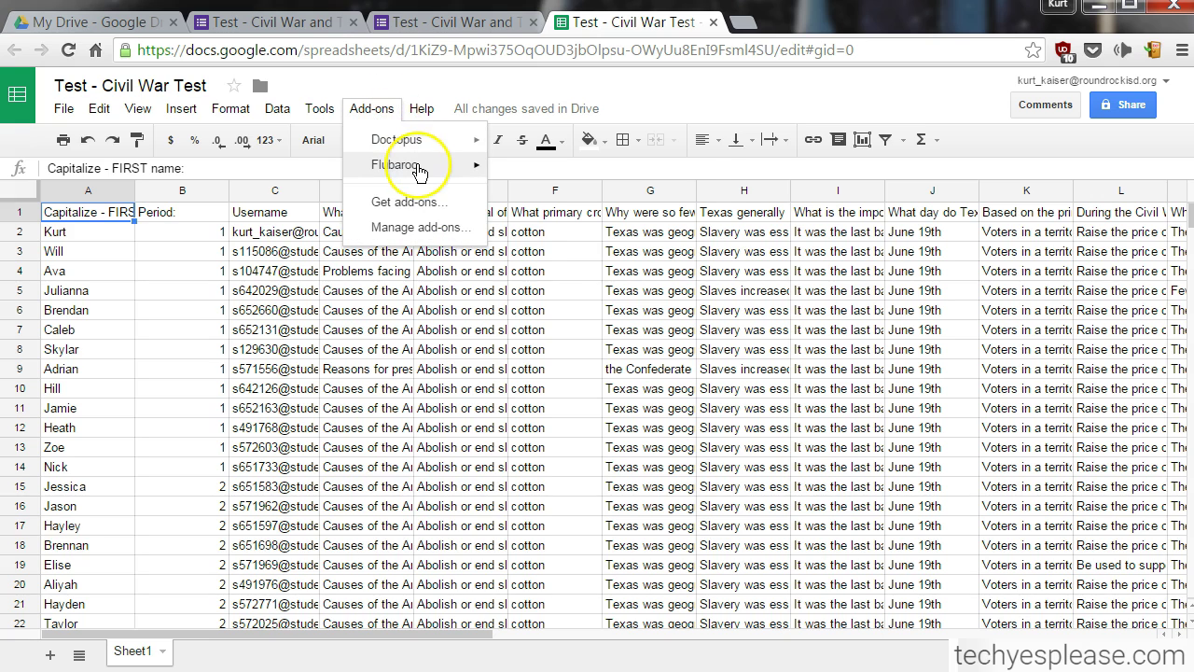
mouse_move(417, 166)
click(513, 178)
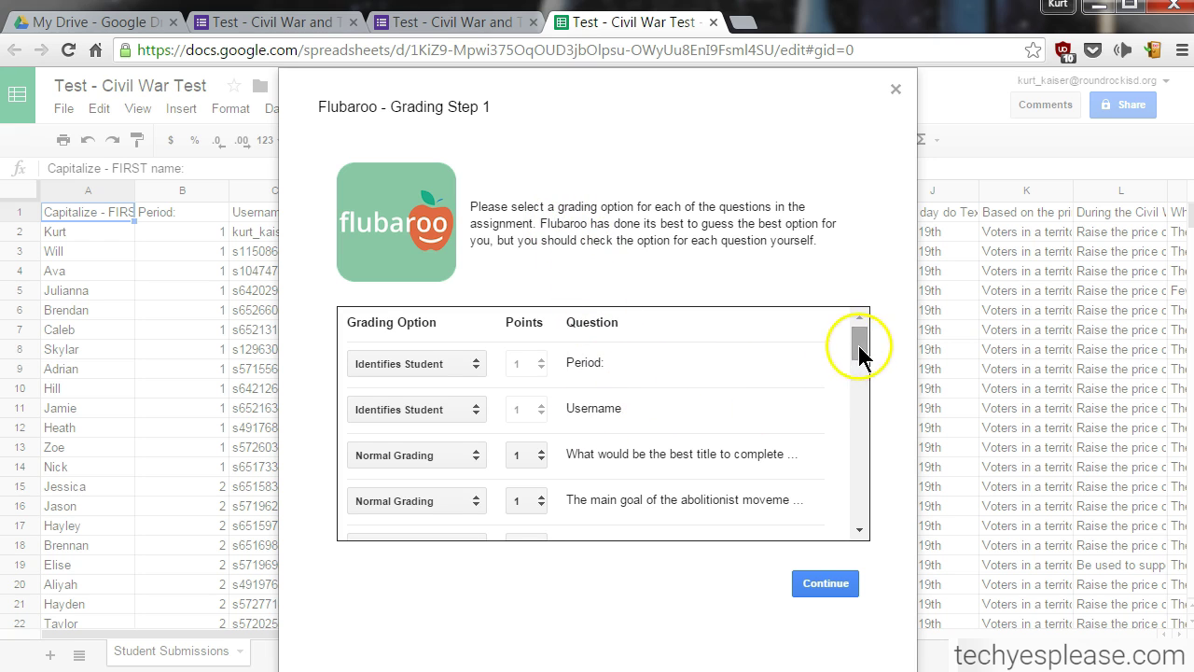
mouse_move(858, 346)
mouse_down()
mouse_move(872, 522)
mouse_move(864, 340)
mouse_up()
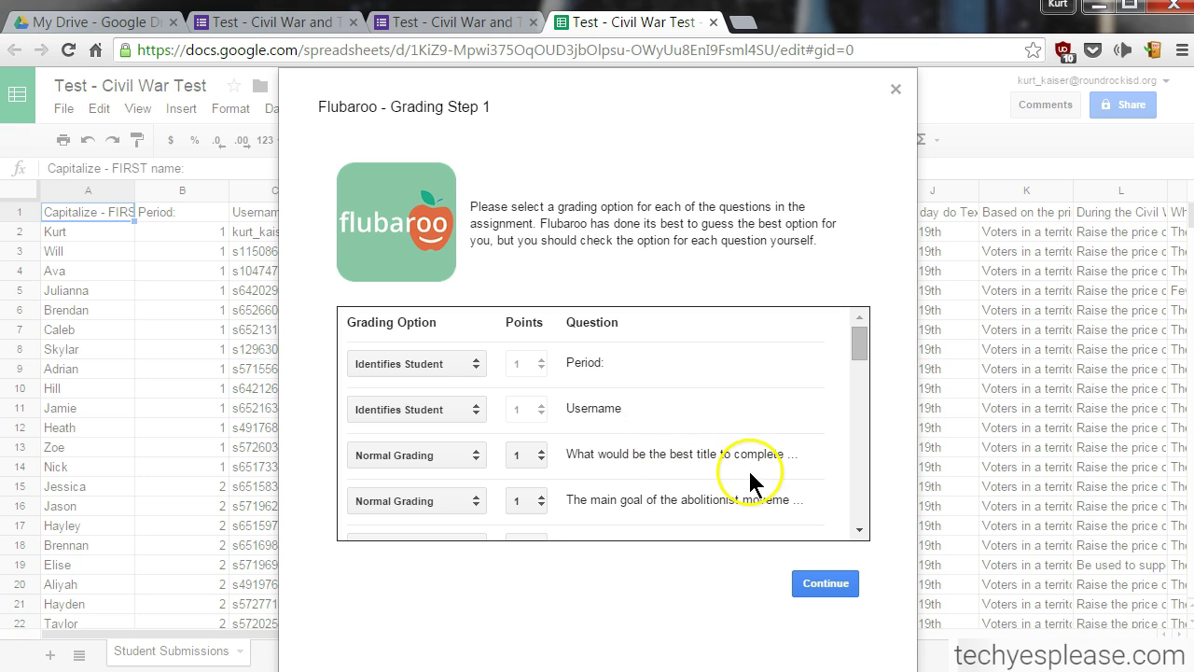
drag(864, 347, 853, 315)
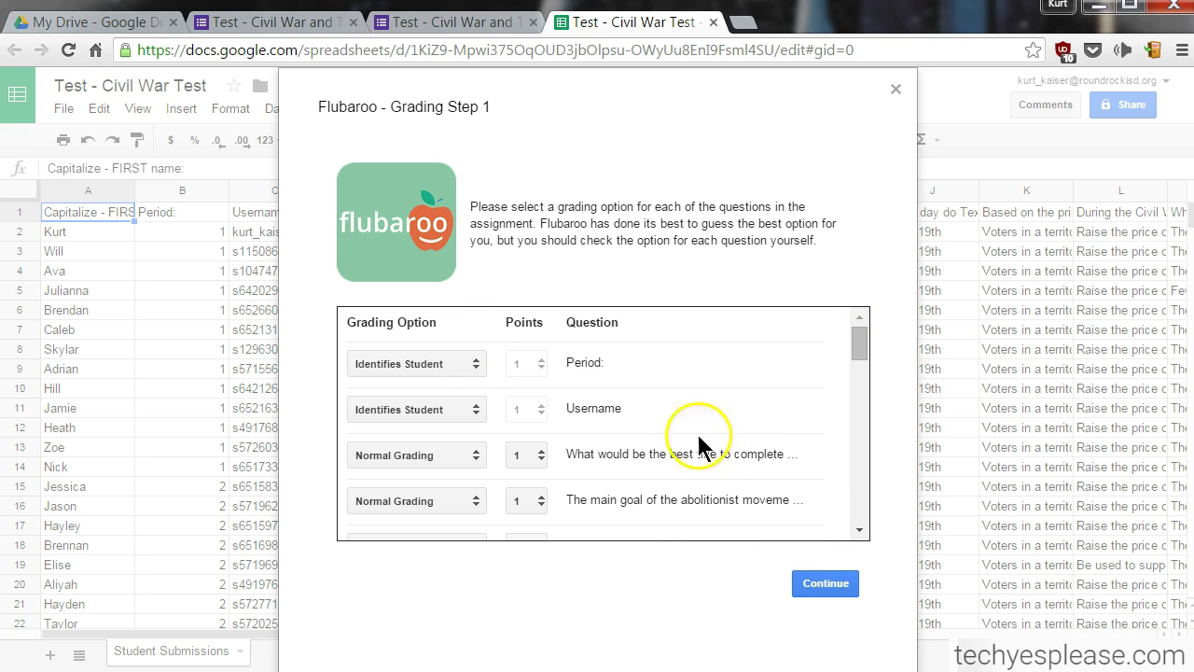
click(842, 585)
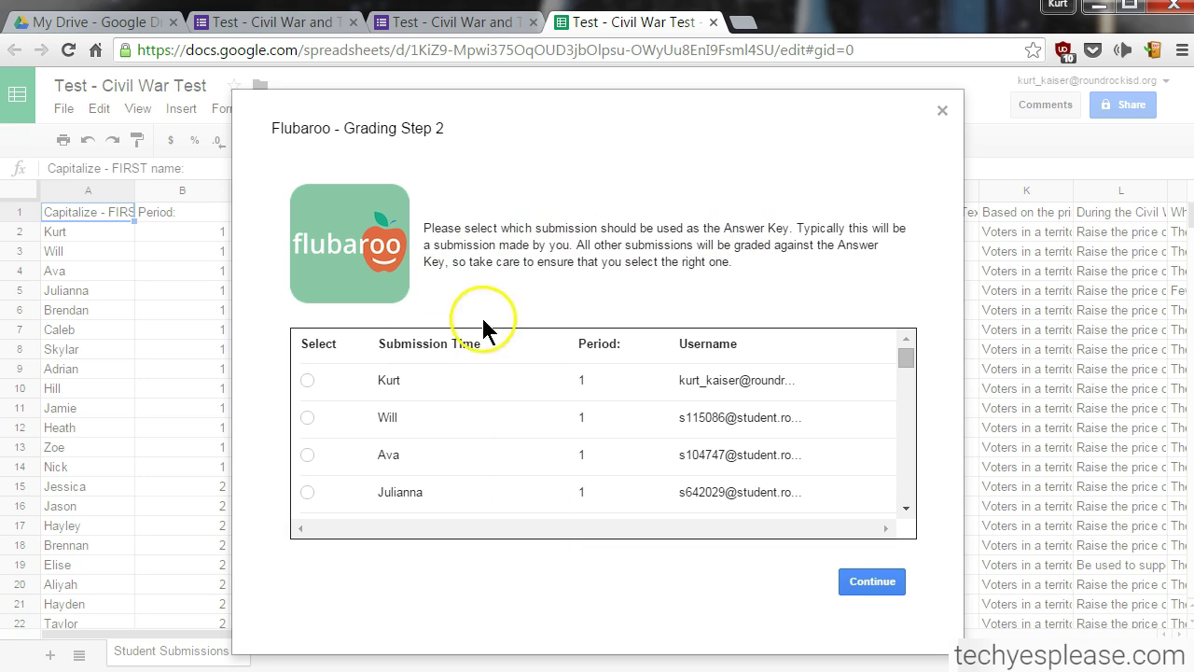
- Use the teacher's submission as the answer key, grade all submissions and close the completion message
click(307, 379)
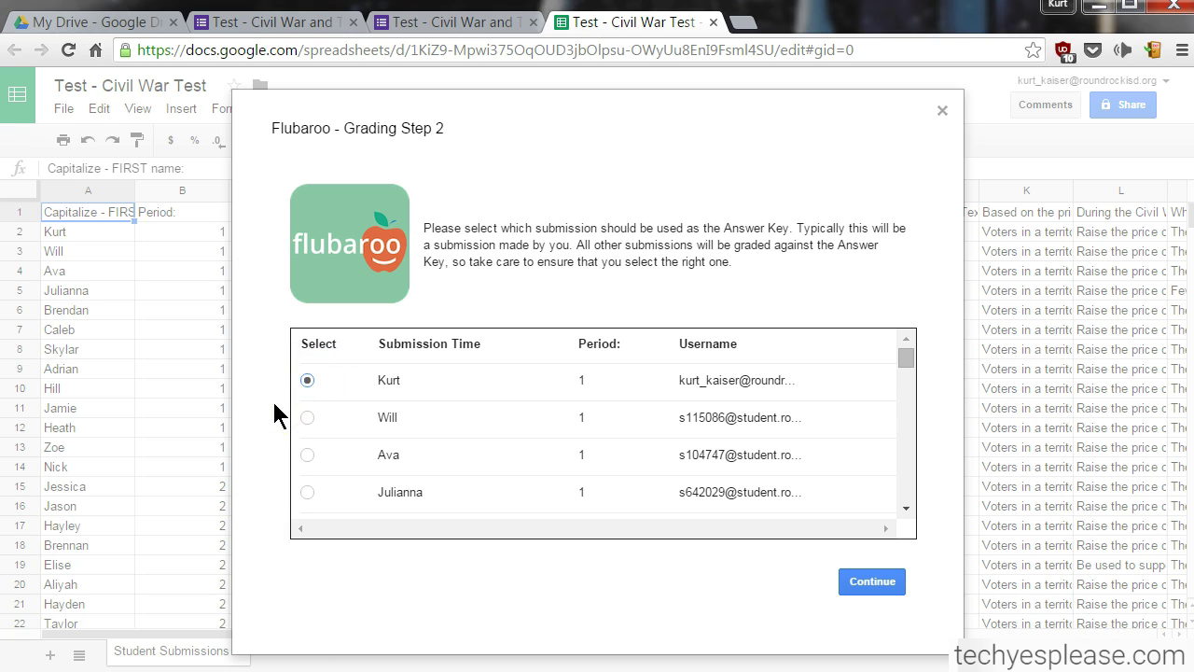
click(876, 584)
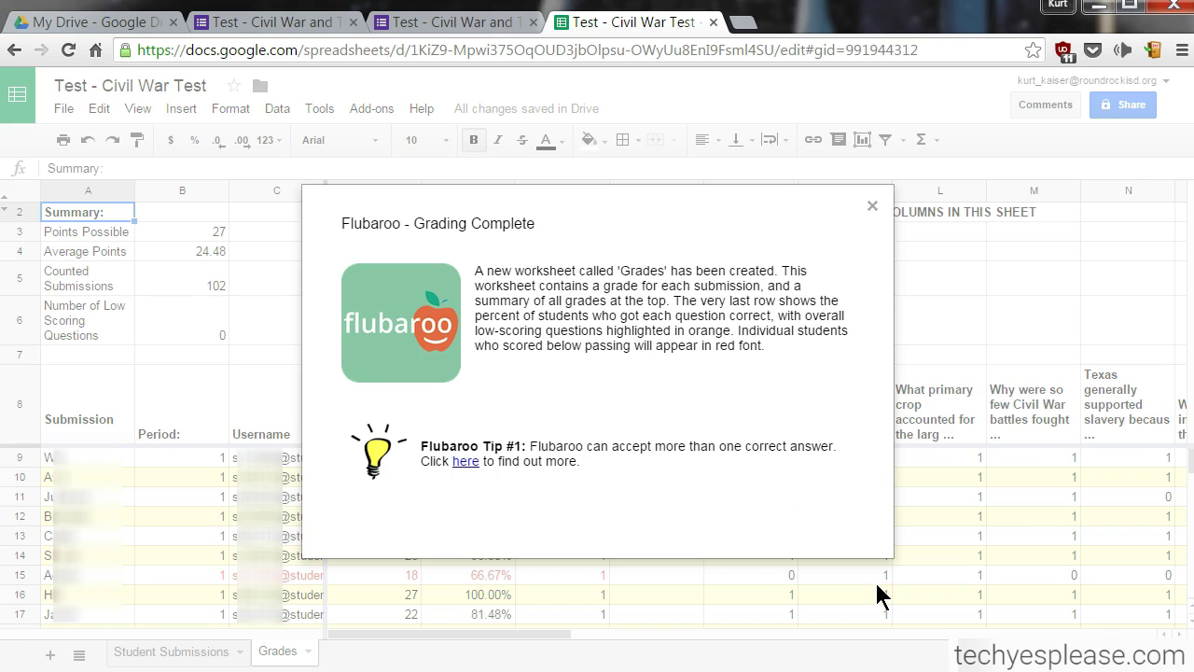
click(873, 208)
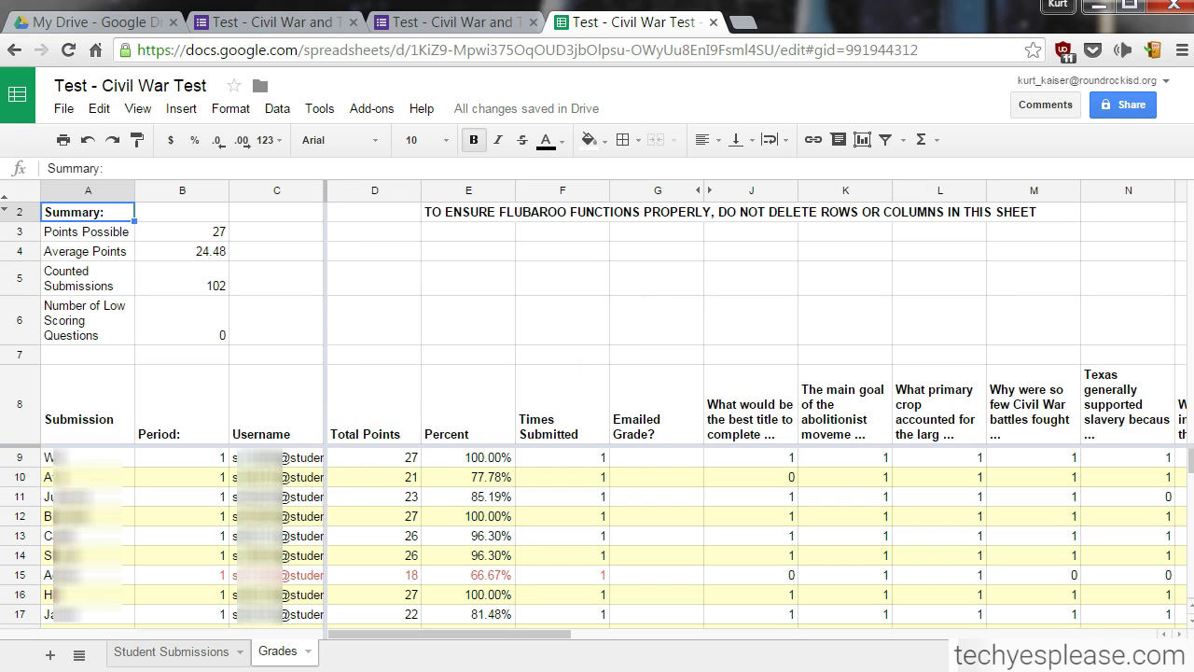
- Narrow the Username column in the Grades sheet and review the students' points and percentages
drag(323, 189, 265, 189)
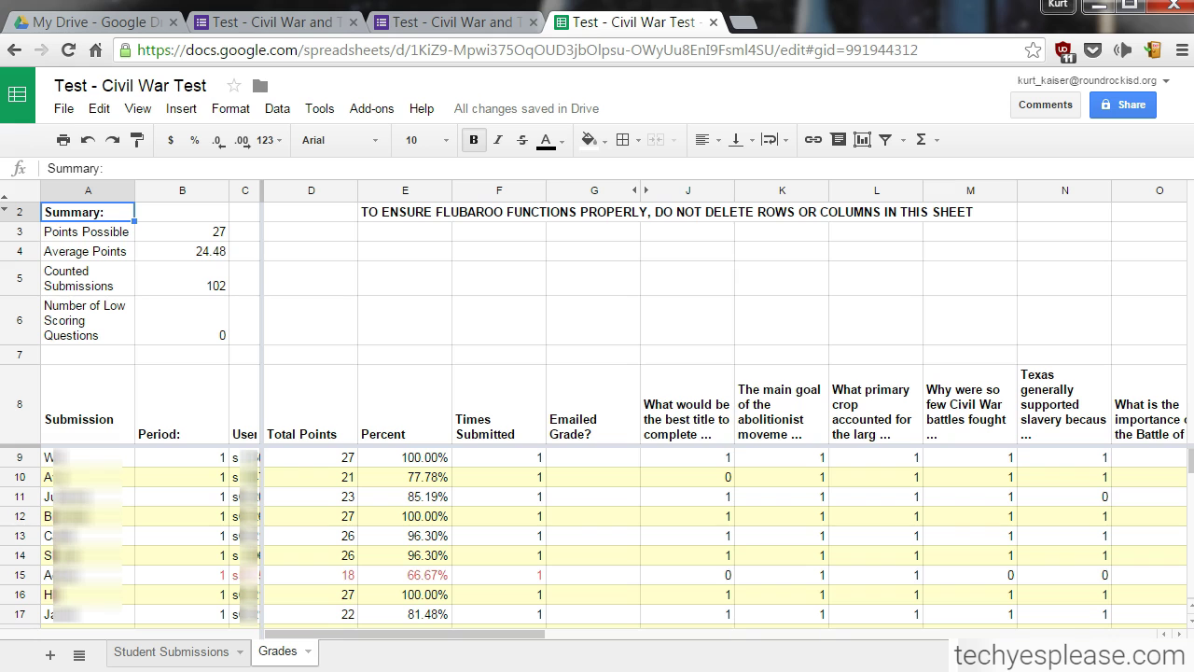
scroll(271, 436, down, 4)
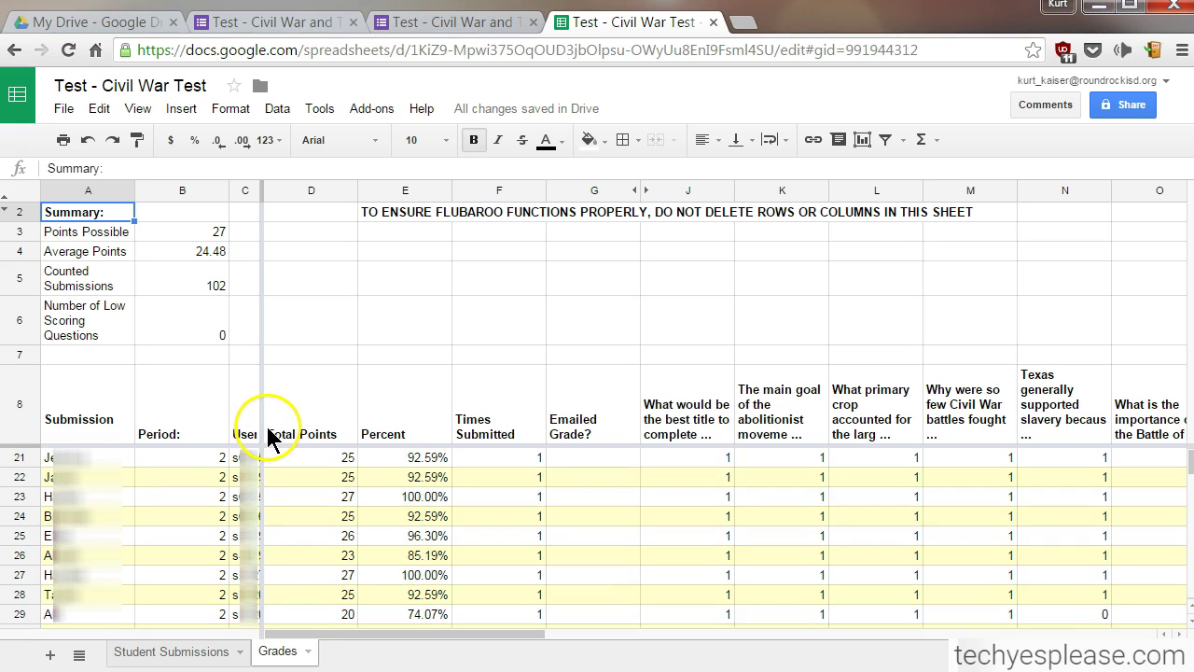
scroll(268, 435, down, 2)
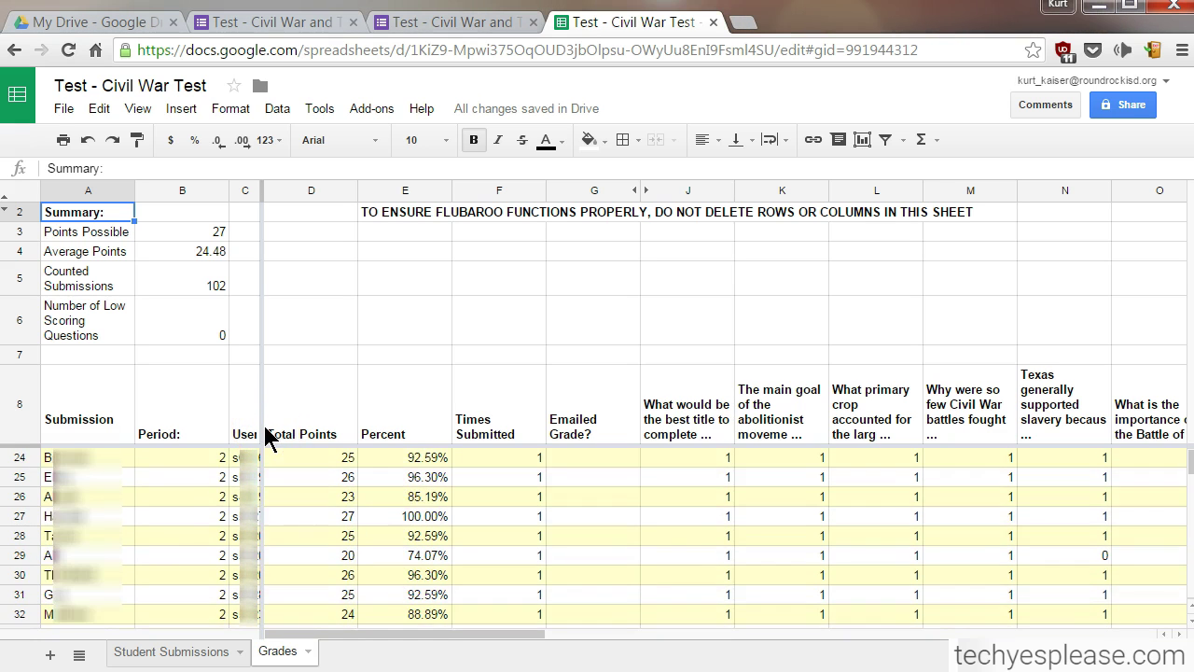
- Review the remaining students' points and percentages through the end of the Grades sheet, including the per-question percentages and low scores, and return to the first submissions
scroll(268, 438, down, 7)
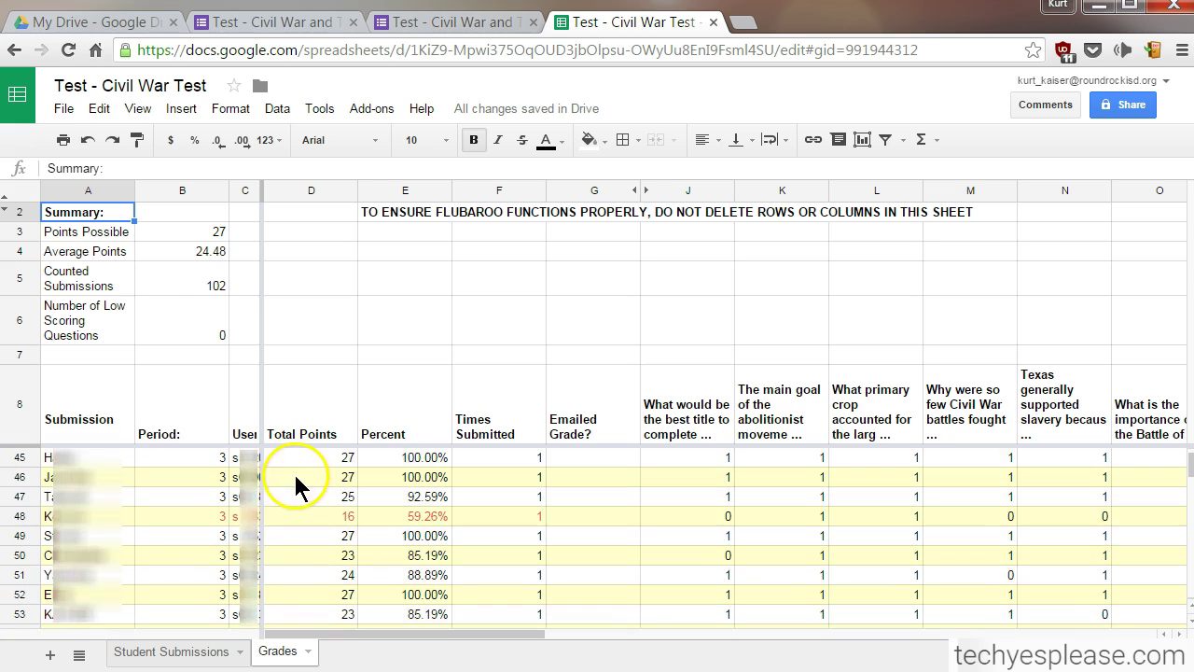
scroll(294, 485, down, 2)
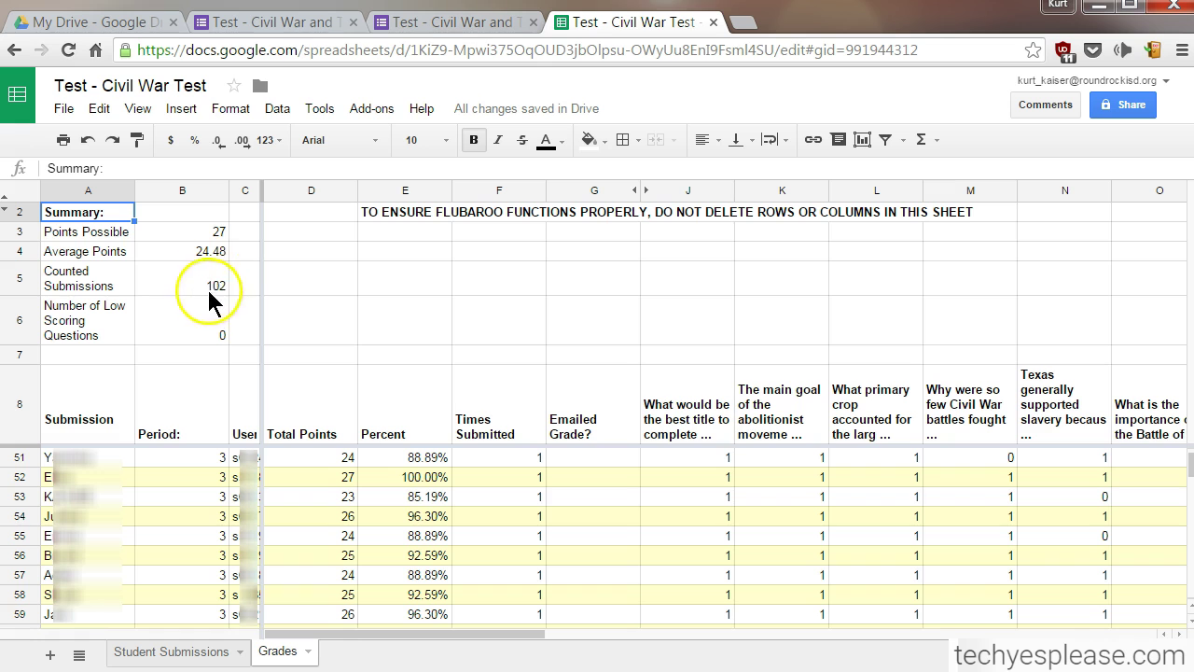
scroll(422, 476, down, 6)
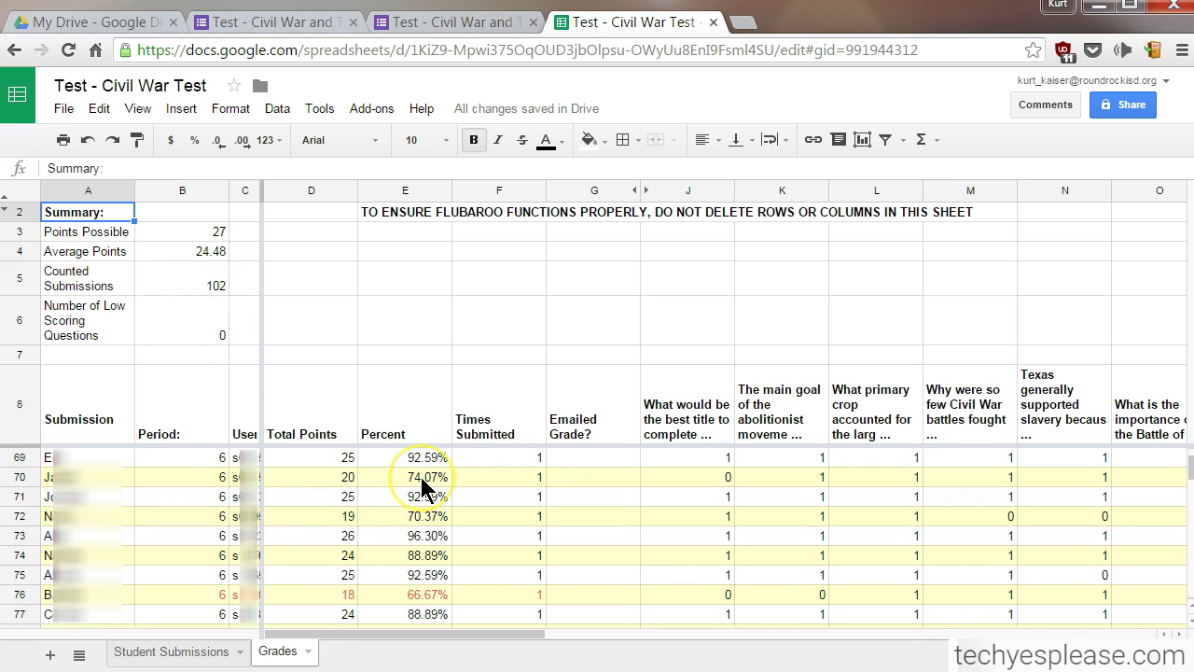
scroll(421, 476, down, 10)
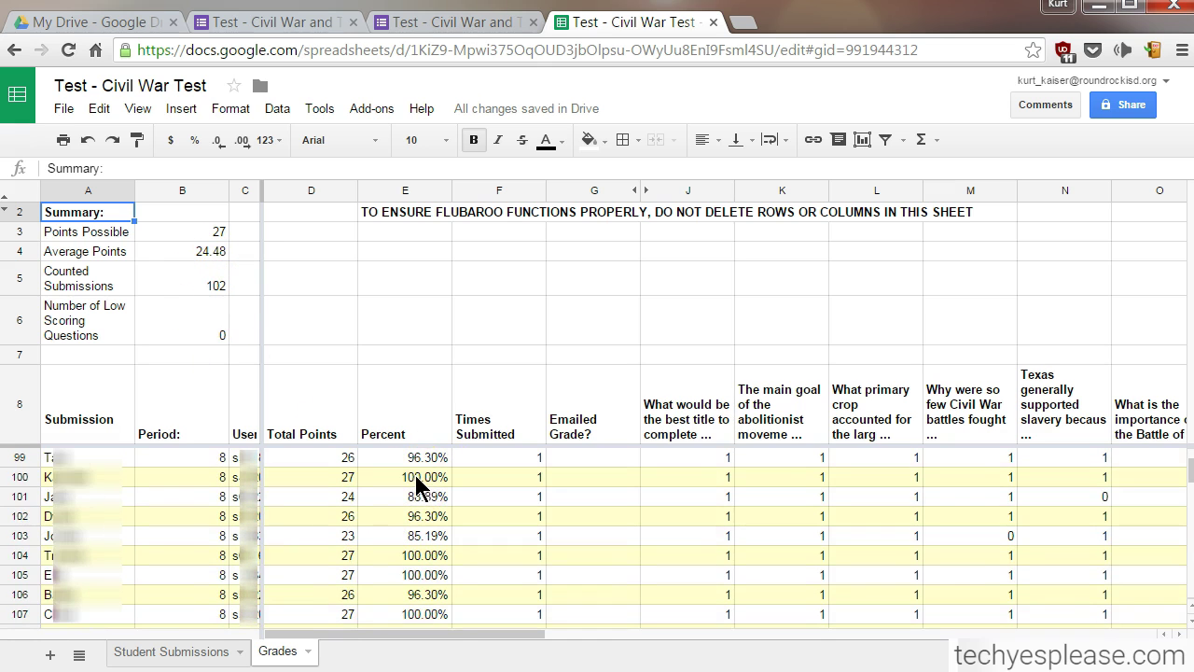
scroll(415, 475, down, 5)
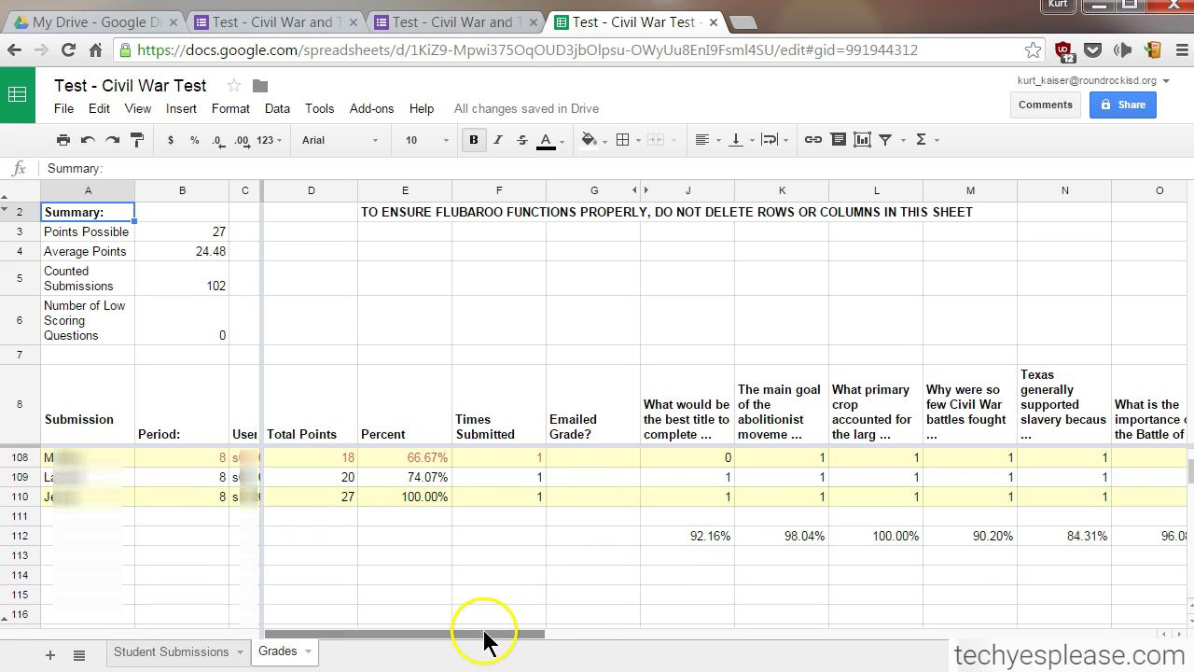
drag(484, 637, 446, 625)
scroll(399, 541, up, 2)
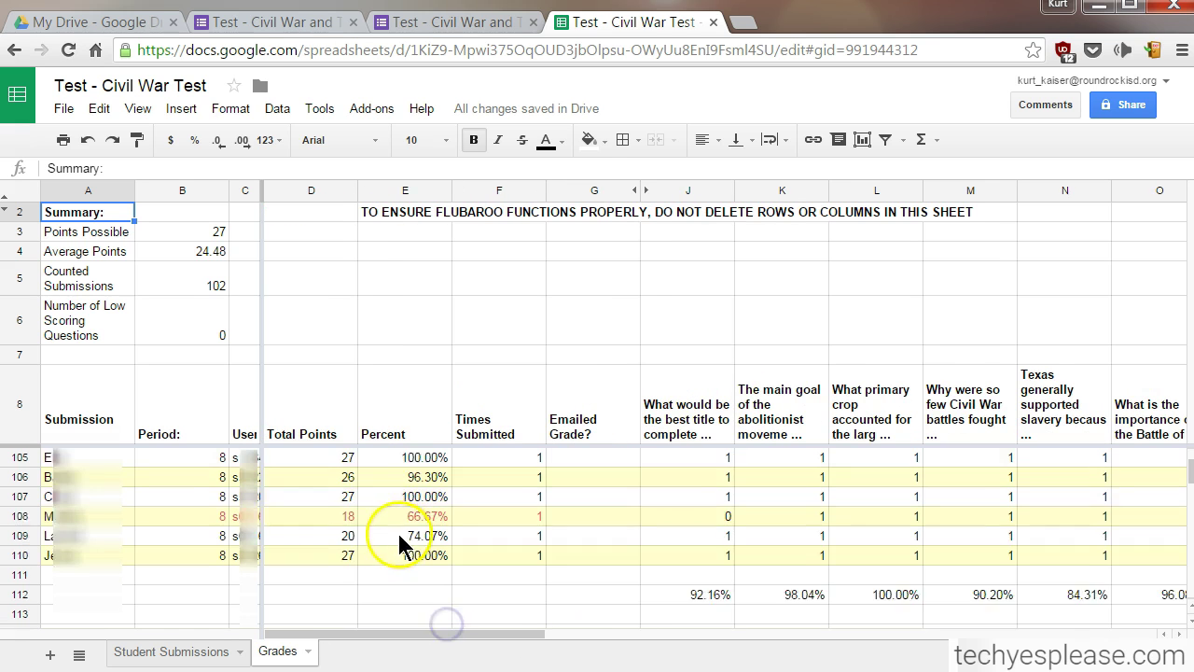
scroll(382, 530, up, 20)
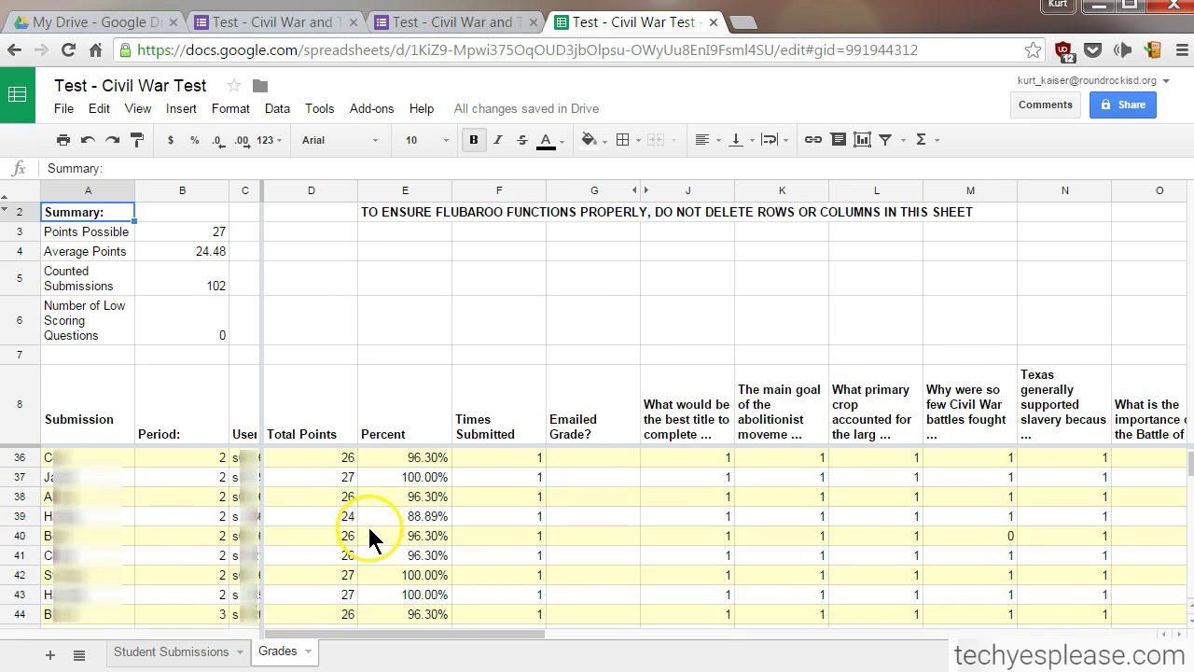
scroll(368, 537, up, 8)
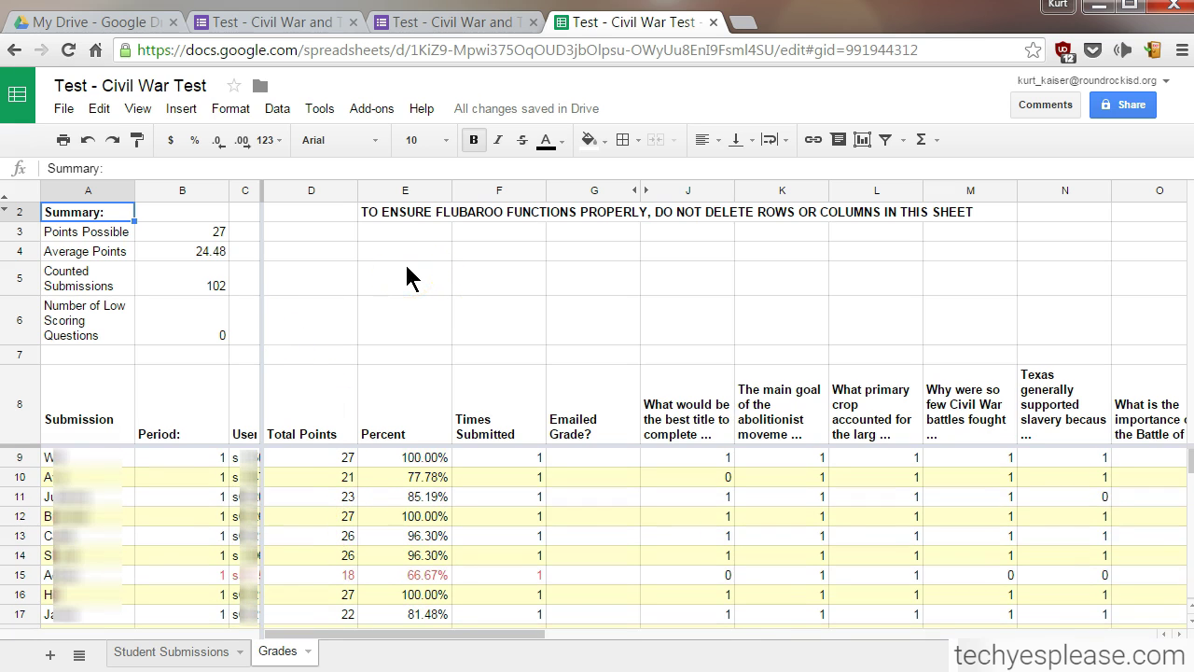
- Check the Flubaroo options available after grading, including Share Grades and View Report, without running any of them
click(370, 110)
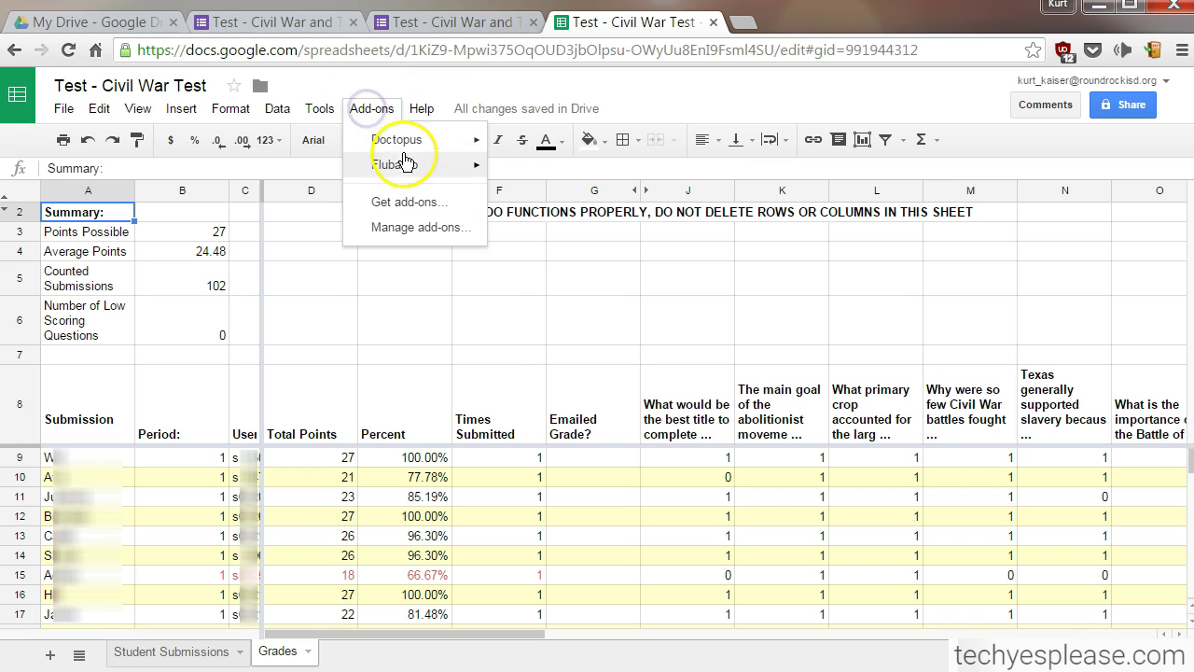
mouse_move(408, 171)
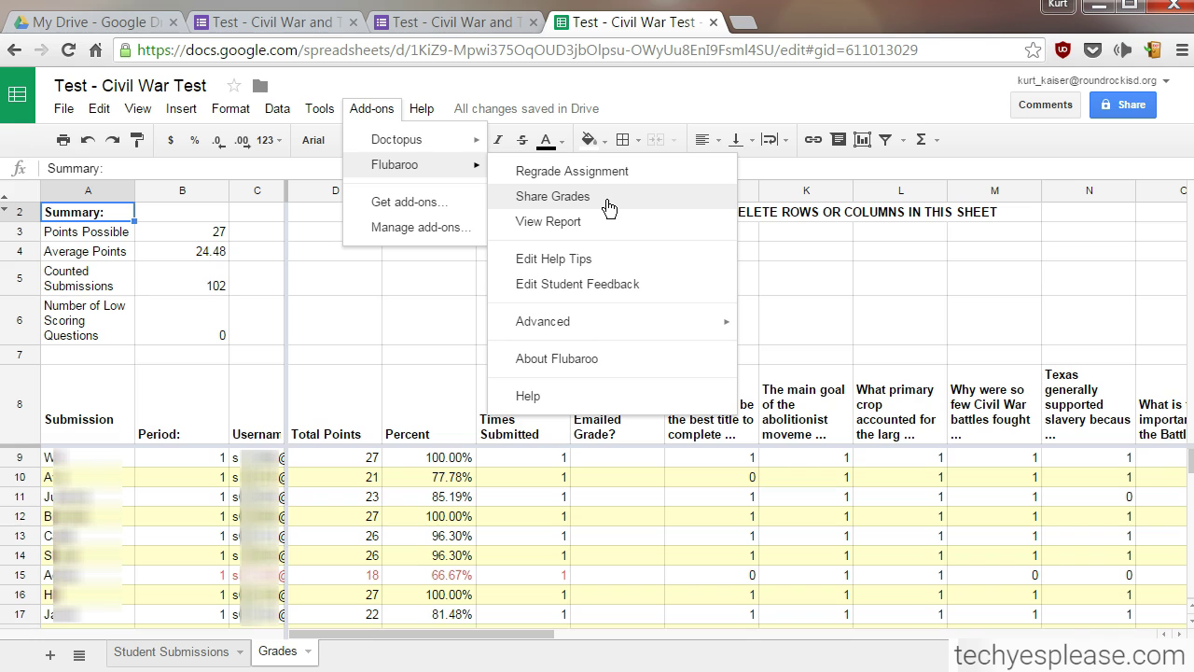
click(995, 278)
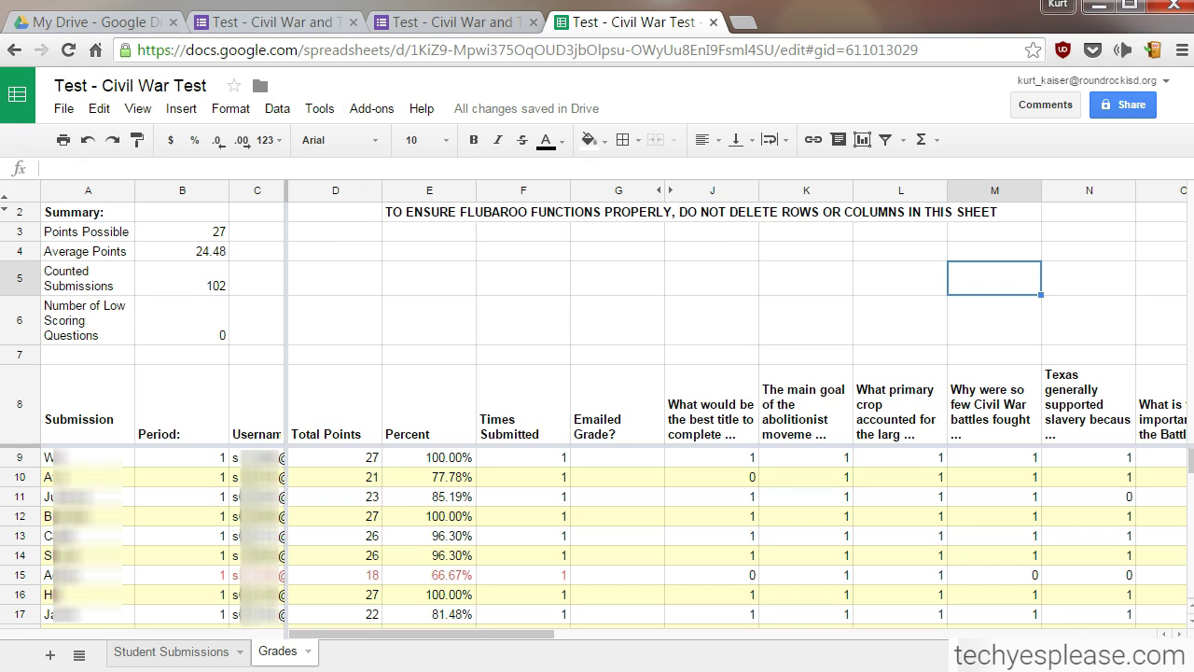